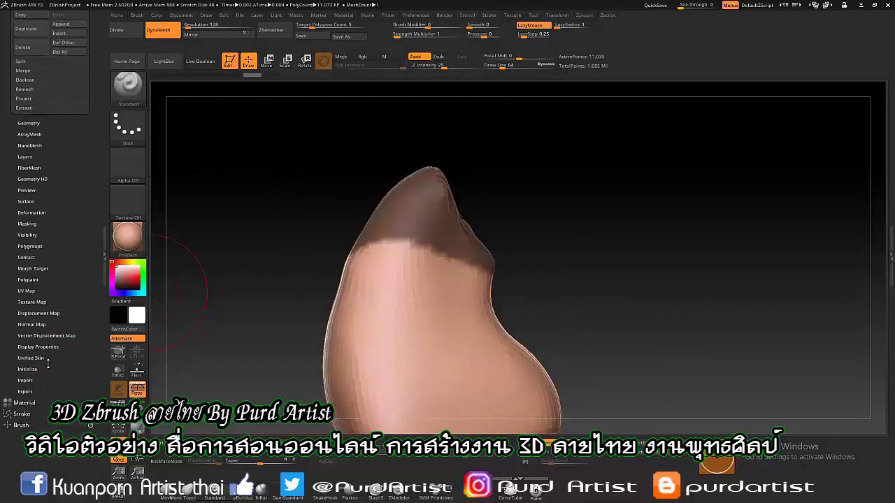
# - Extract the masked neck top as a shell with a small negative Thick value, then solo the cap
pyautogui.moveTo(64, 169); pyautogui.dragTo(56, 169)
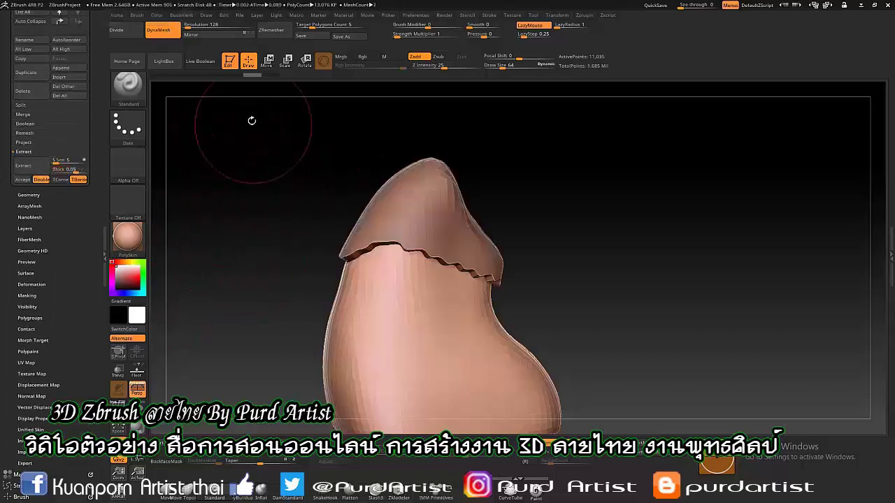
pyautogui.moveTo(270, 168); pyautogui.dragTo(210, 140)
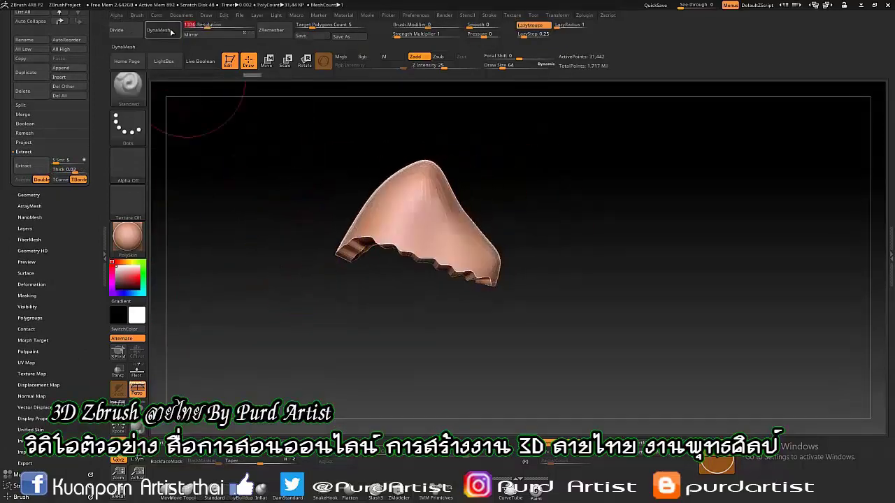
# - Try a curved clip across the cap's edge with the clip brush, then undo it
pyautogui.press('b')
pyautogui.press('c')
pyautogui.press('r')
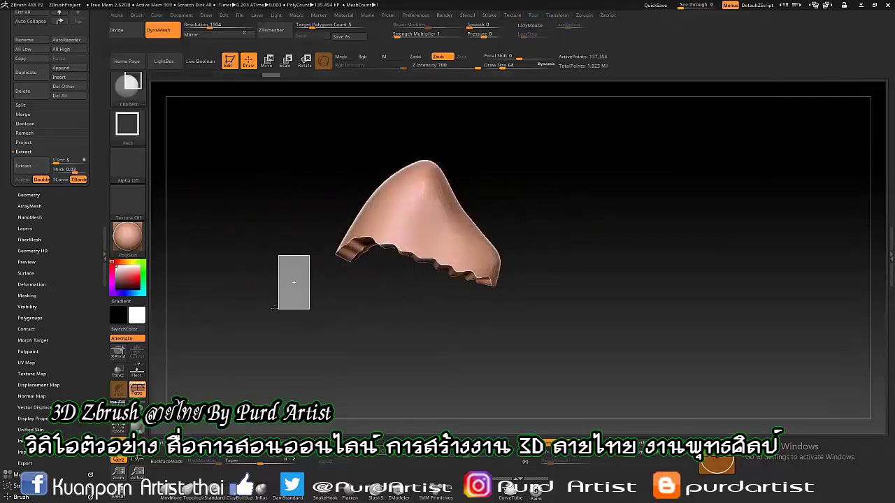
pyautogui.click(127, 124)
pyautogui.click(252, 135)
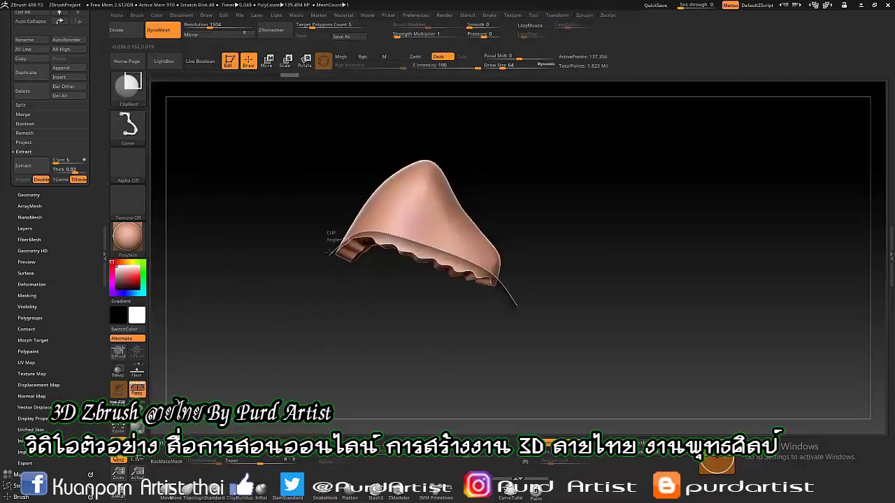
pyautogui.moveTo(329, 251); pyautogui.dragTo(323, 254)
pyautogui.hotkey('ctrl', 'z')
# - Trim the cap's jagged lower edge off with TrimCurve
pyautogui.press('b')
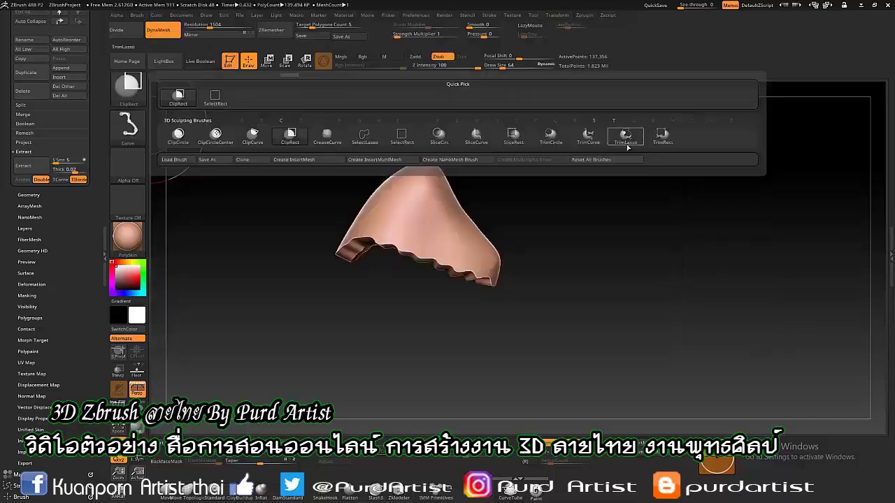
pyautogui.click(627, 146)
pyautogui.moveTo(514, 285); pyautogui.dragTo(433, 247)
# - Select the PM3D_Cylinder3D1_1 piece and use Transpose Move to seat the cap on top of the neck
pyautogui.moveTo(327, 276); pyautogui.dragTo(256, 224)
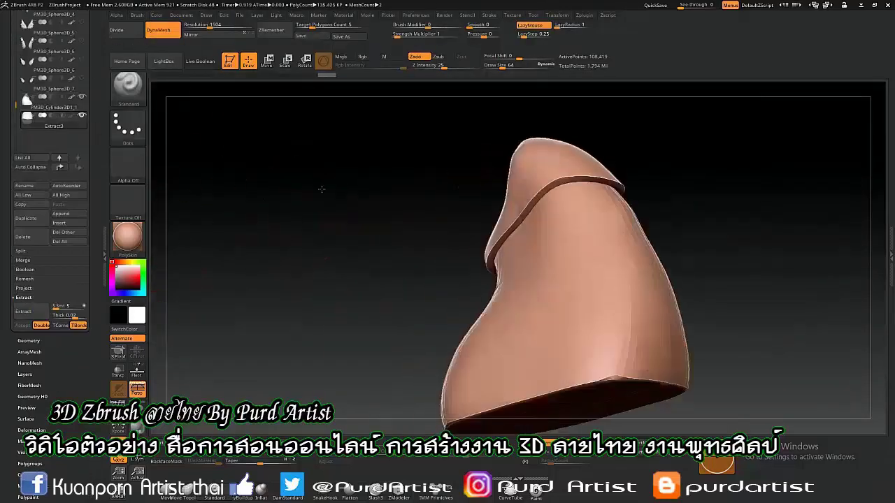
pyautogui.click(69, 107)
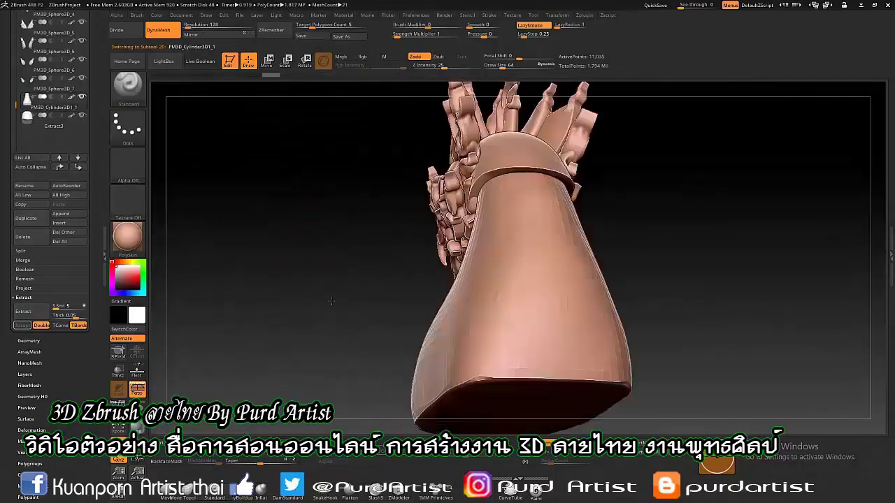
pyautogui.moveTo(377, 300)
pyautogui.mouseDown()
pyautogui.moveTo(294, 302)
pyautogui.moveTo(425, 252)
pyautogui.mouseUp()
pyautogui.press('w')
pyautogui.click(464, 141)
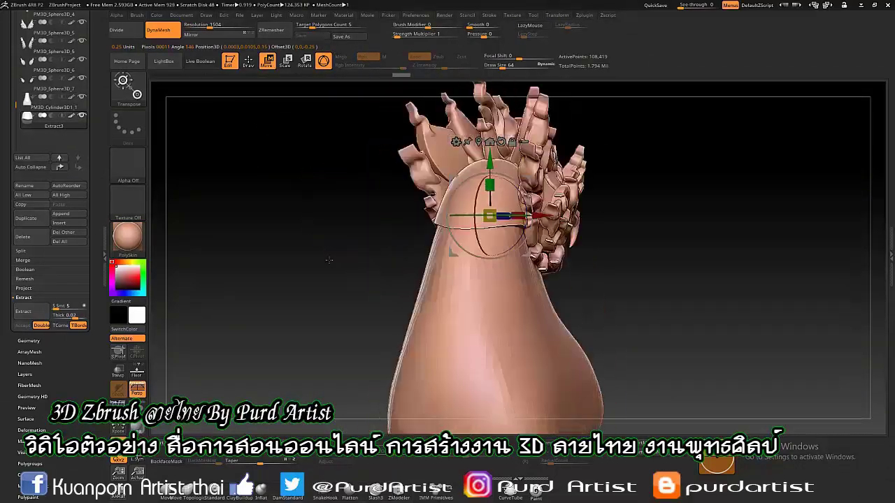
pyautogui.moveTo(335, 280)
pyautogui.mouseDown()
pyautogui.moveTo(320, 222)
pyautogui.moveTo(369, 166)
pyautogui.moveTo(425, 256)
pyautogui.mouseUp()
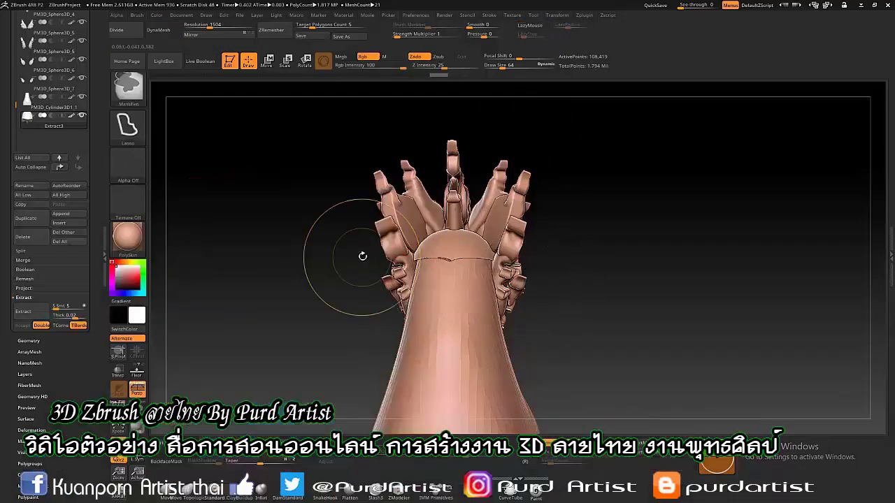
# - Carve curved spiral grooves into the cap's front plate around a raised teardrop motif
pyautogui.moveTo(354, 314)
pyautogui.mouseDown()
pyautogui.moveTo(289, 249)
pyautogui.moveTo(231, 348)
pyautogui.moveTo(290, 203)
pyautogui.mouseUp()
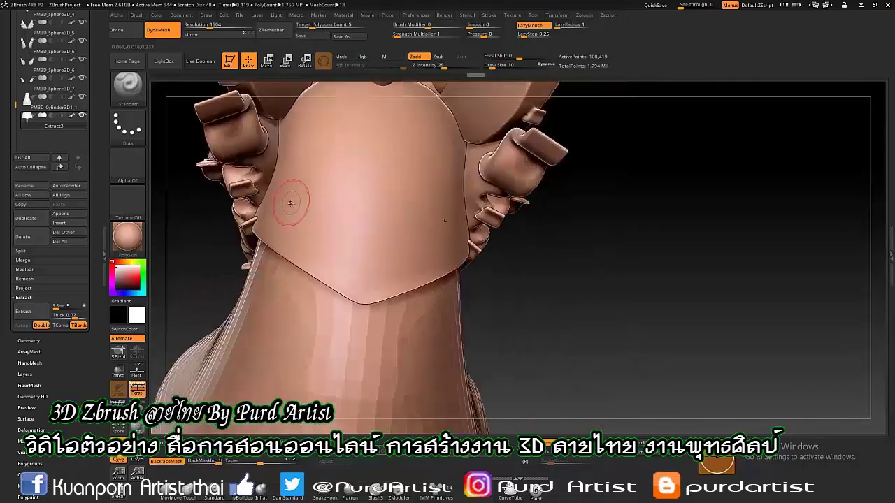
pyautogui.moveTo(366, 278); pyautogui.dragTo(324, 216)
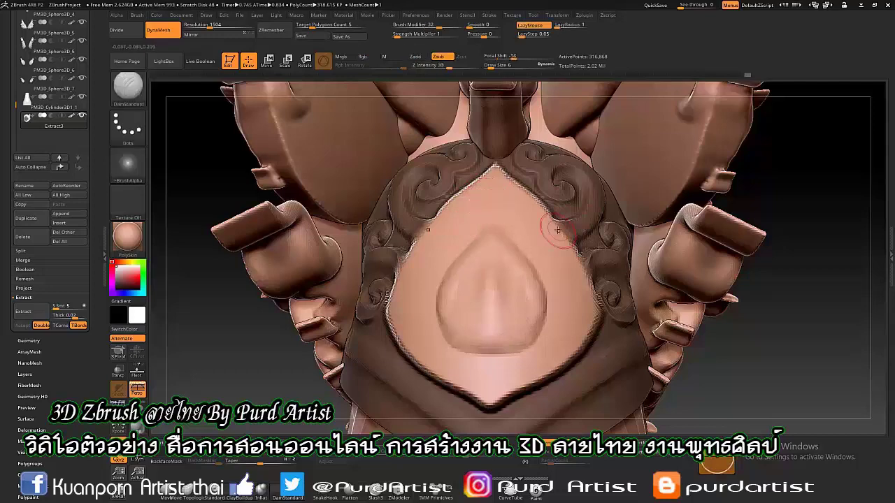
pyautogui.moveTo(553, 249); pyautogui.dragTo(544, 280)
pyautogui.moveTo(525, 341); pyautogui.dragTo(584, 369)
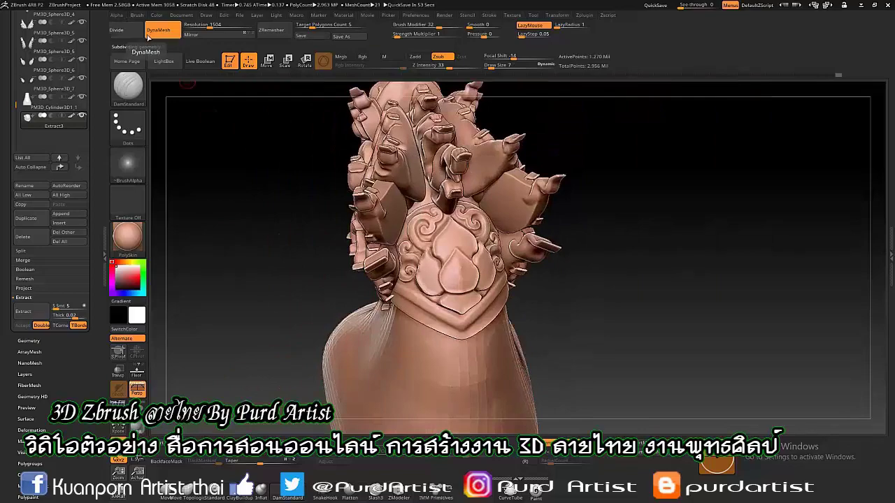
pyautogui.moveTo(252, 251)
pyautogui.mouseDown()
pyautogui.moveTo(252, 210)
pyautogui.moveTo(262, 206)
pyautogui.mouseUp()
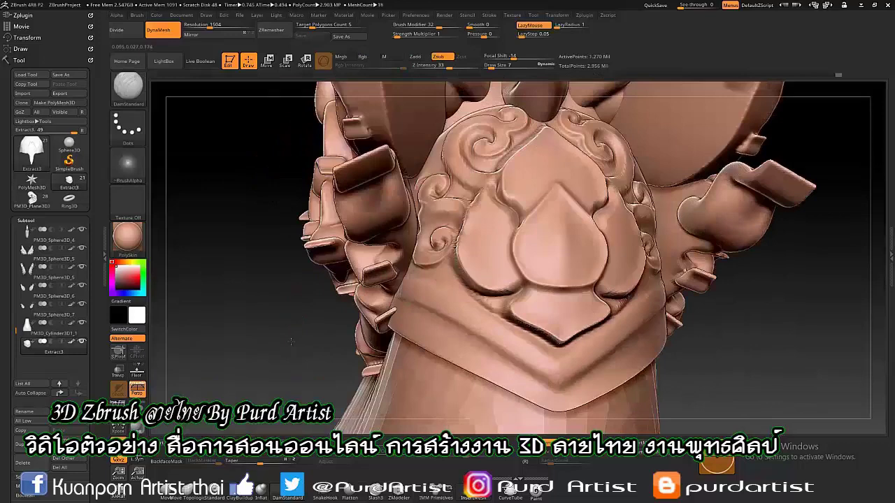
# - Choose an InsertMesh ornament and test-place a pair on the forehead, then undo it
pyautogui.moveTo(291, 341); pyautogui.dragTo(432, 308)
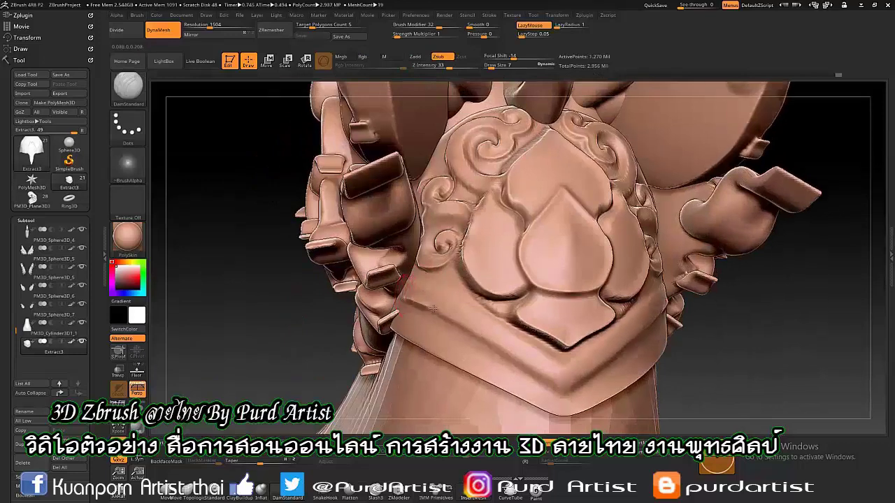
pyautogui.moveTo(326, 287); pyautogui.dragTo(428, 244)
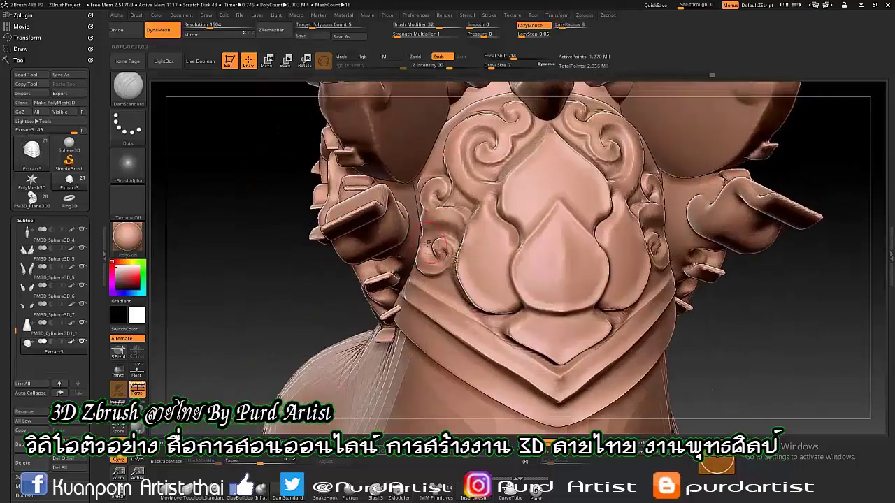
pyautogui.moveTo(485, 181); pyautogui.dragTo(545, 182)
pyautogui.press('b')
pyautogui.press('i')
pyautogui.press('m')
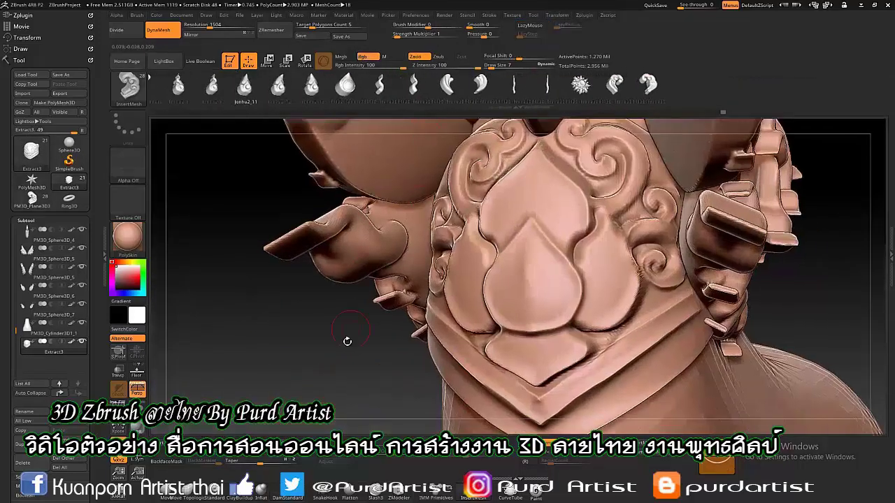
pyautogui.click(550, 179)
pyautogui.click(26, 221)
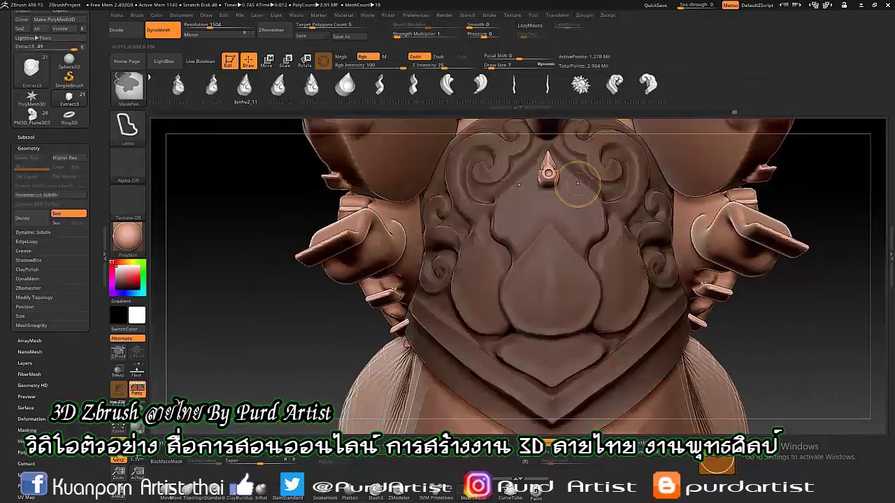
pyautogui.moveTo(547, 181); pyautogui.dragTo(577, 215)
pyautogui.hotkey('ctrl', 'z')
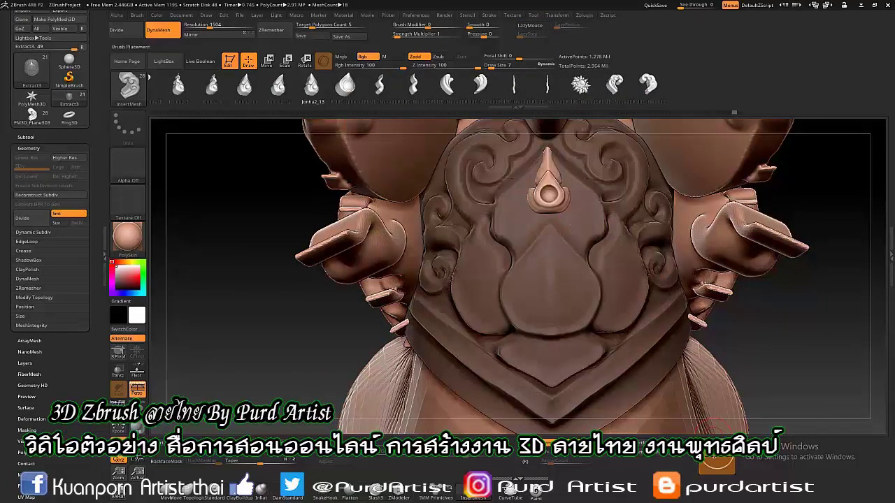
# - Insert ornaments at the forehead centre and a symmetric pair lower on the plate
pyautogui.press('w')
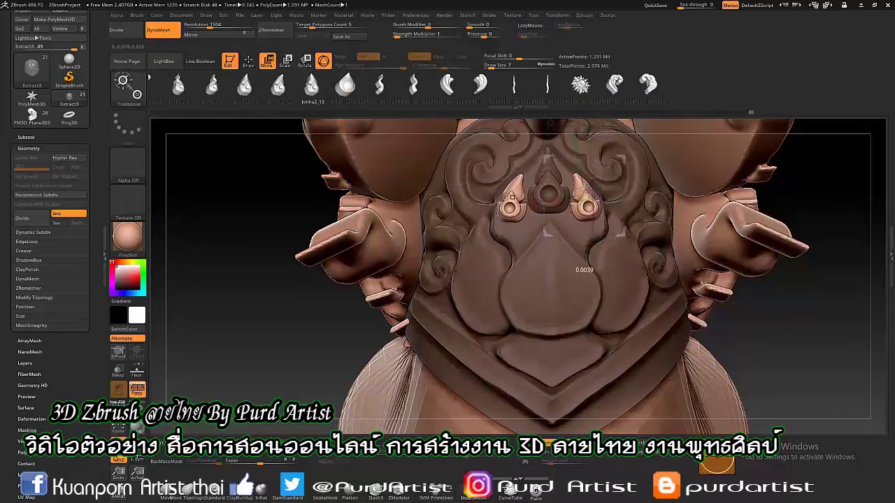
pyautogui.click(312, 87)
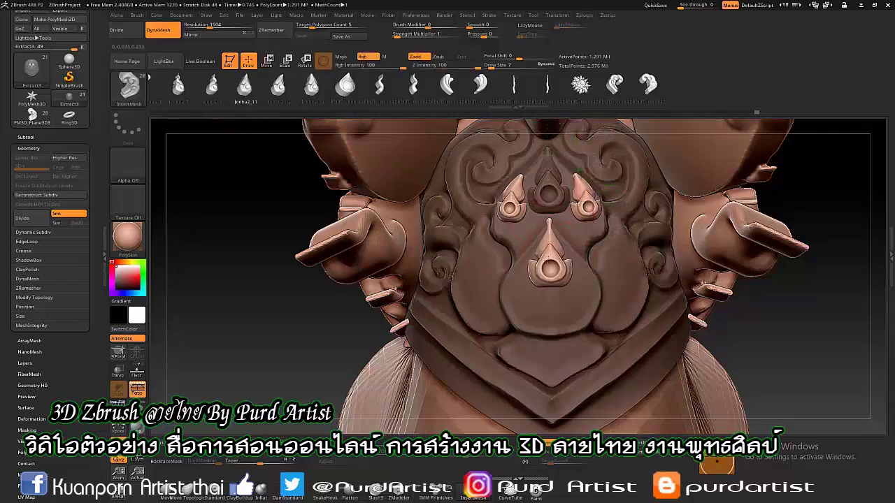
pyautogui.moveTo(543, 241); pyautogui.dragTo(550, 222)
pyautogui.moveTo(252, 307); pyautogui.dragTo(266, 318)
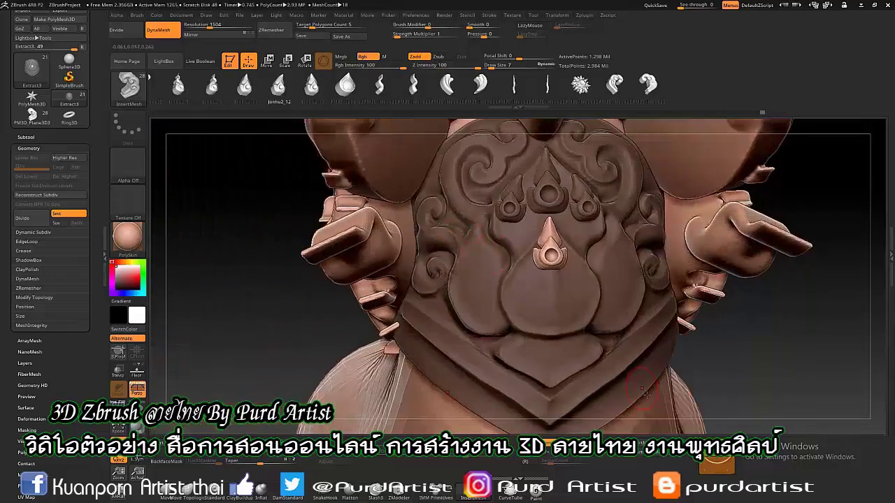
pyautogui.moveTo(461, 291); pyautogui.dragTo(467, 314)
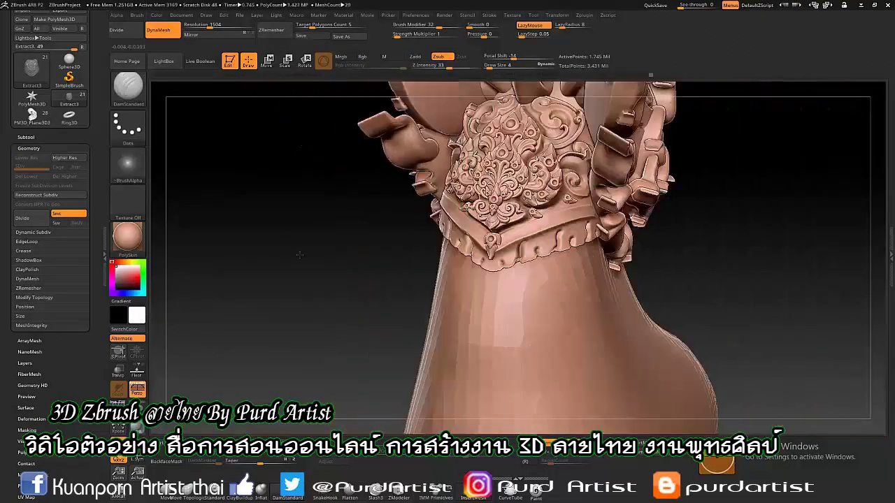
pyautogui.moveTo(280, 210)
pyautogui.mouseDown()
pyautogui.moveTo(530, 257)
pyautogui.moveTo(506, 292)
pyautogui.mouseUp()
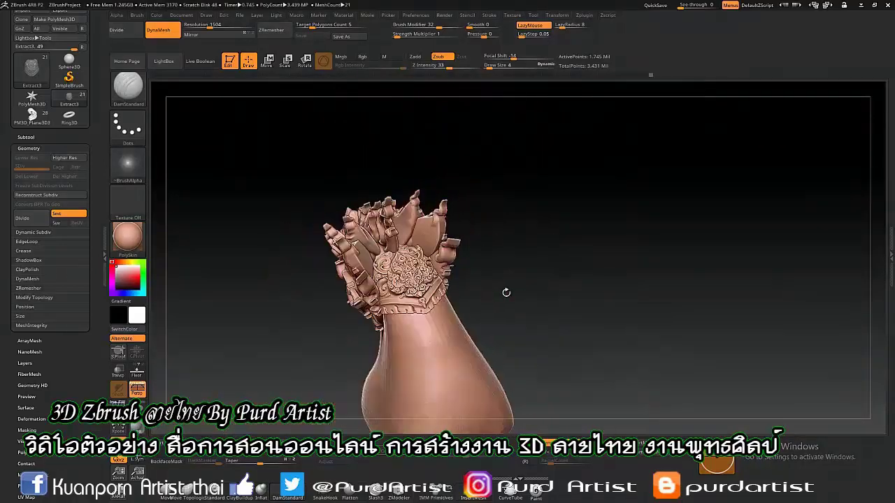
pyautogui.moveTo(228, 83); pyautogui.dragTo(291, 163)
pyautogui.press('w')
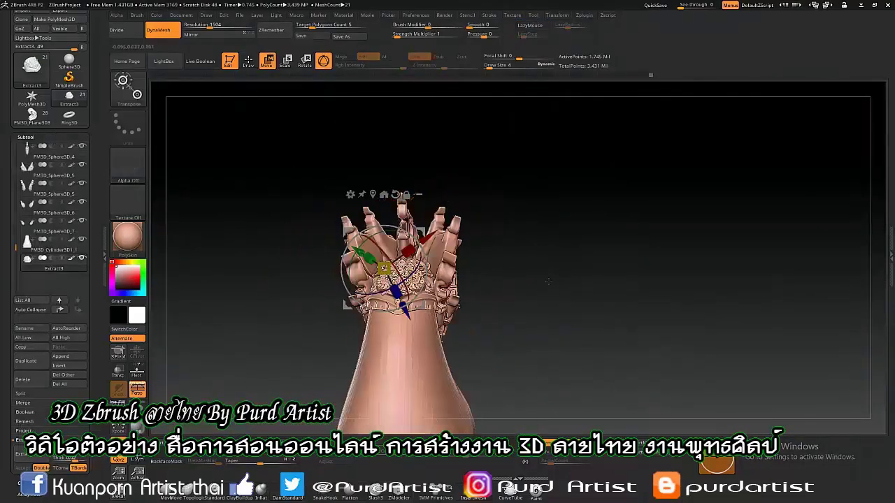
pyautogui.keyDown('alt'); pyautogui.moveTo(318, 275); pyautogui.dragTo(317, 315); pyautogui.keyUp('alt')
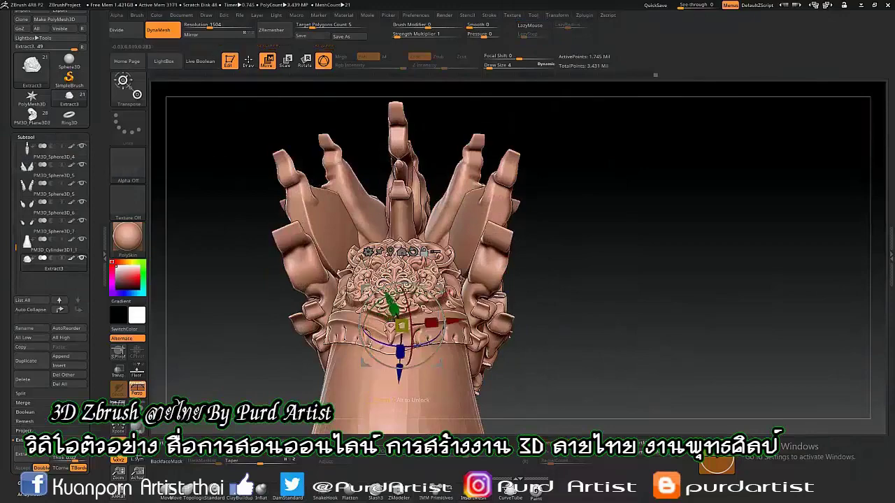
pyautogui.moveTo(489, 321); pyautogui.dragTo(381, 323)
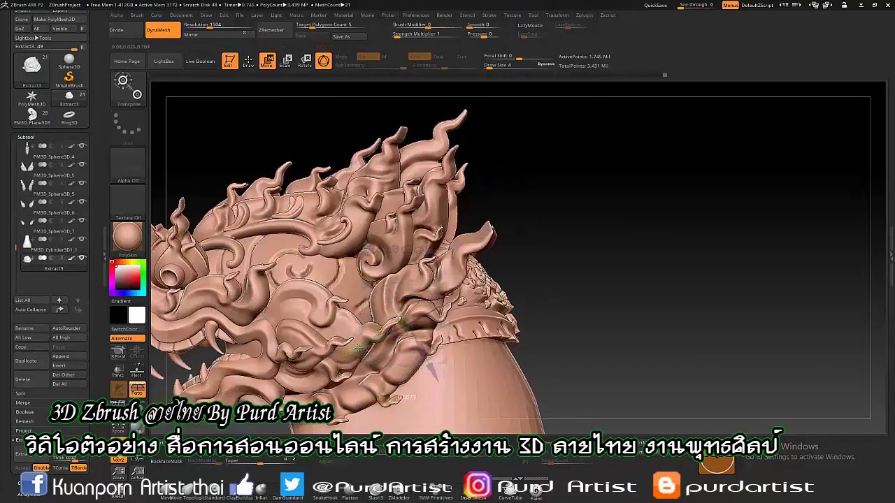
pyautogui.moveTo(622, 322); pyautogui.dragTo(242, 46)
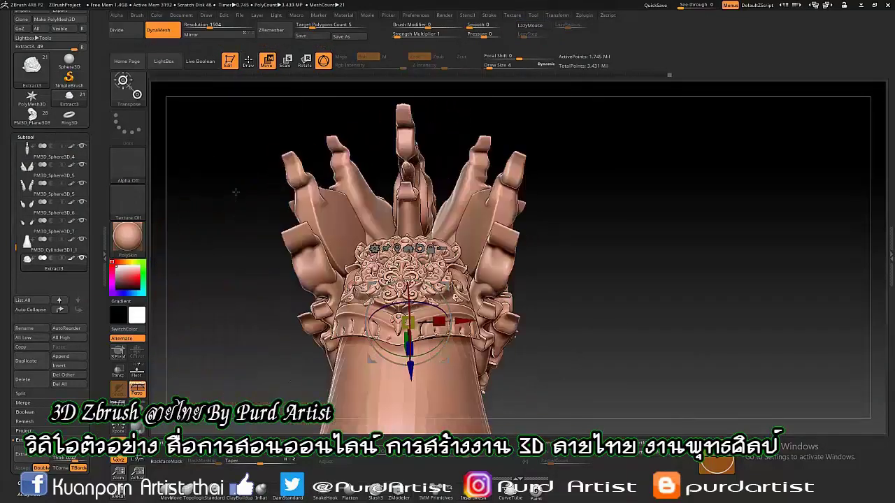
pyautogui.moveTo(235, 191)
pyautogui.mouseDown()
pyautogui.moveTo(228, 232)
pyautogui.moveTo(241, 209)
pyautogui.moveTo(236, 143)
pyautogui.moveTo(262, 151)
pyautogui.moveTo(269, 280)
pyautogui.moveTo(241, 251)
pyautogui.moveTo(284, 254)
pyautogui.moveTo(273, 266)
pyautogui.moveTo(252, 259)
pyautogui.mouseUp()
pyautogui.press('q')
pyautogui.click(127, 236)
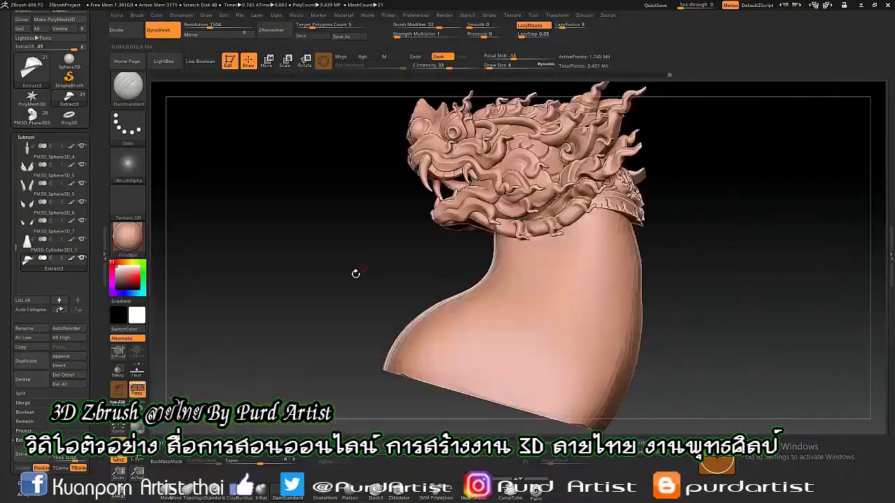
pyautogui.moveTo(355, 274)
pyautogui.mouseDown()
pyautogui.moveTo(358, 261)
pyautogui.moveTo(332, 299)
pyautogui.moveTo(299, 262)
pyautogui.mouseUp()
# - Switch to CurveTube and draw test guide curves down the front of the neck
pyautogui.press('b')
pyautogui.press('c')
pyautogui.press('t')
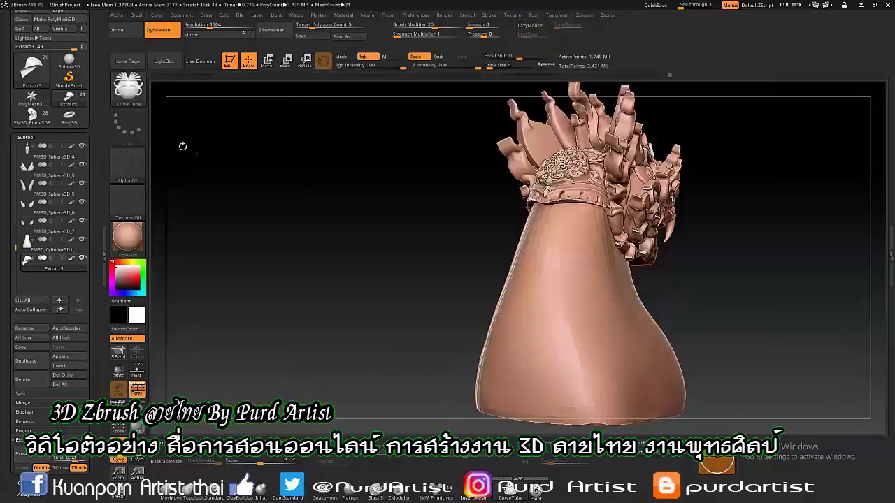
pyautogui.moveTo(546, 426); pyautogui.dragTo(279, 279)
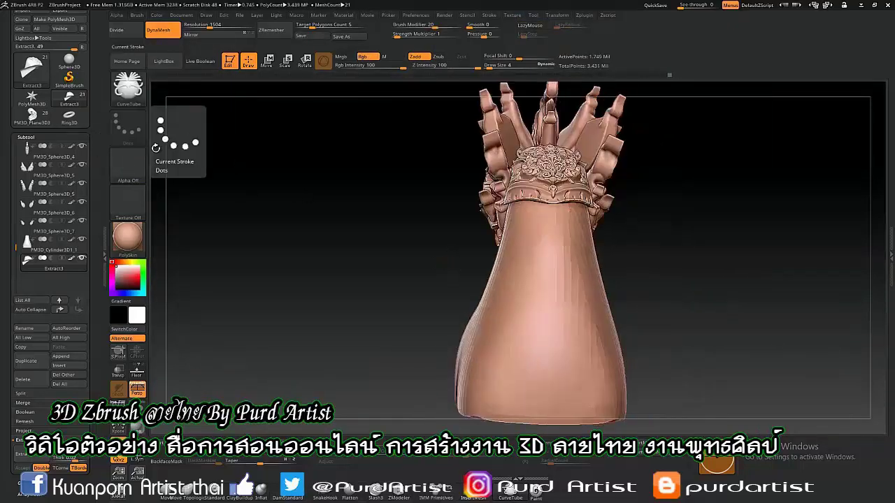
pyautogui.click(21, 448)
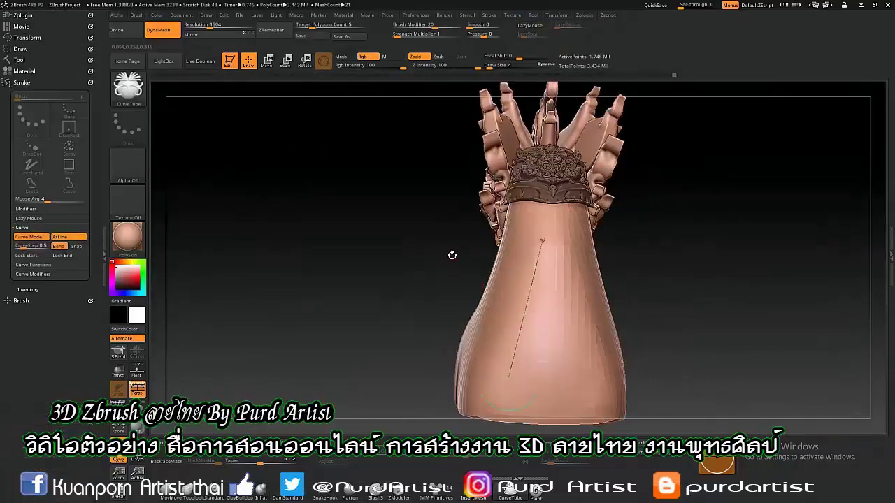
pyautogui.moveTo(445, 300); pyautogui.dragTo(426, 266)
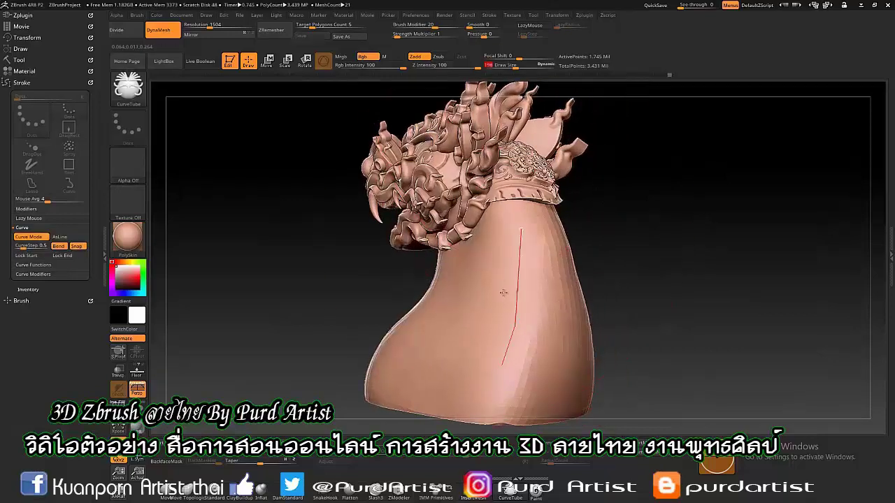
pyautogui.moveTo(655, 280); pyautogui.dragTo(466, 202)
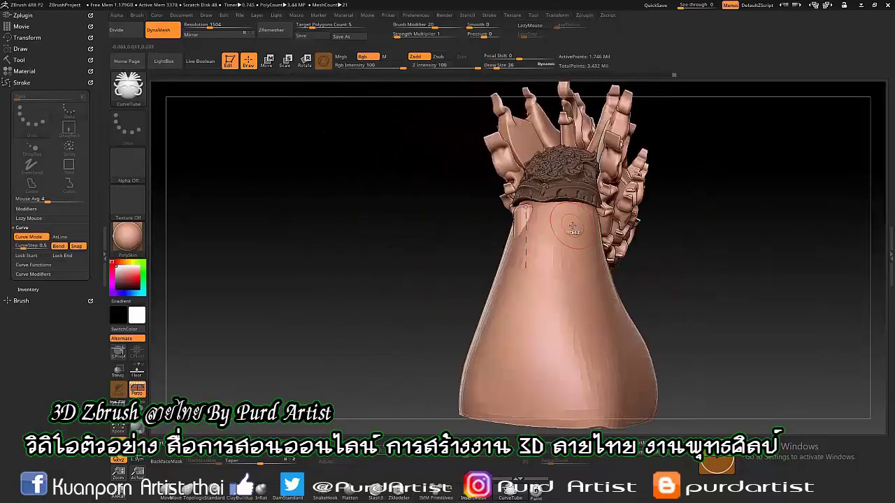
pyautogui.moveTo(567, 222); pyautogui.dragTo(570, 347)
# - Make curves draw as straight lines and bow a test curve along the back of the neck
pyautogui.moveTo(699, 294); pyautogui.dragTo(481, 233)
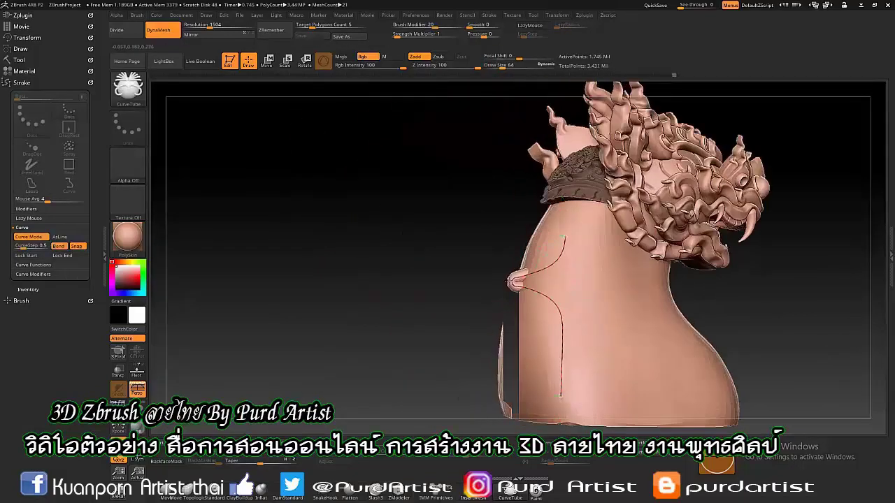
pyautogui.keyDown('ctrl'); pyautogui.click(480, 233); pyautogui.keyUp('ctrl')
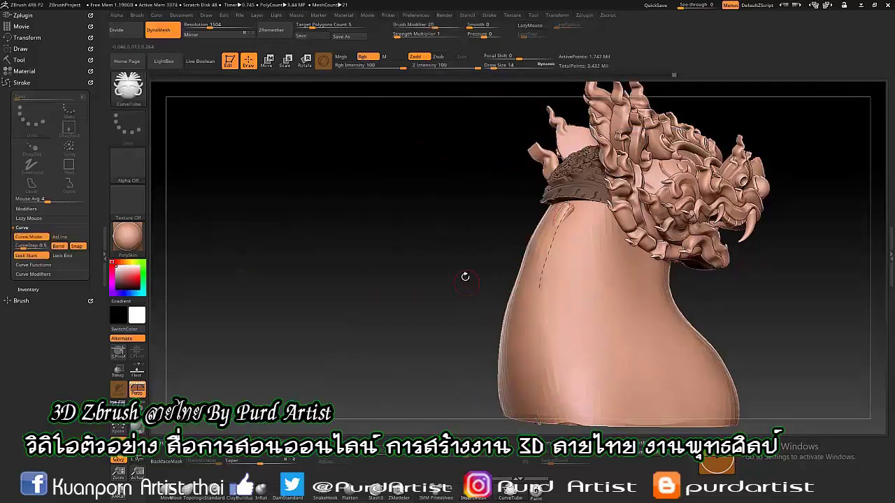
pyautogui.moveTo(464, 329); pyautogui.dragTo(455, 272)
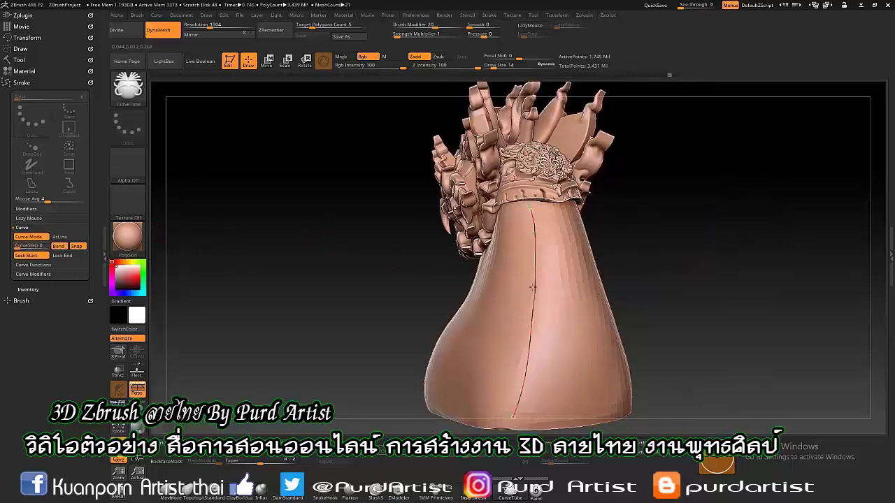
pyautogui.moveTo(533, 287); pyautogui.dragTo(544, 286)
# - Enable locked, snapping curves and draw a straight tube down the back of the neck
pyautogui.click(41, 238)
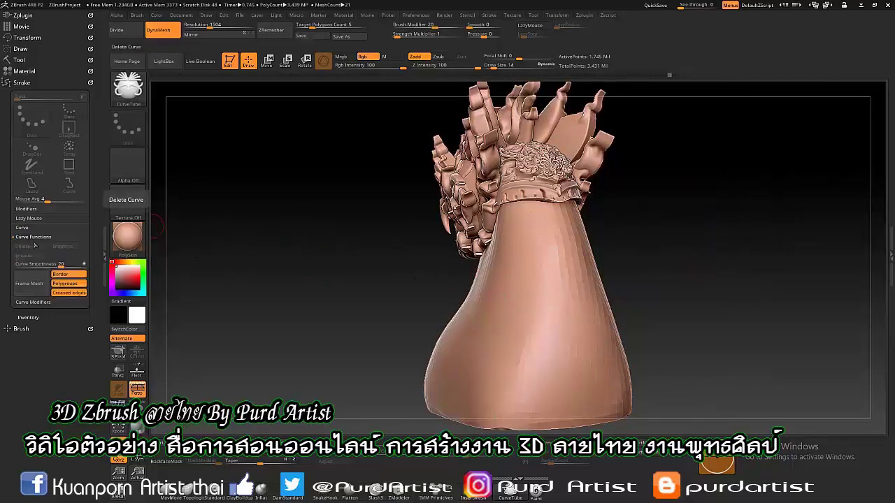
pyautogui.moveTo(335, 270); pyautogui.dragTo(352, 279)
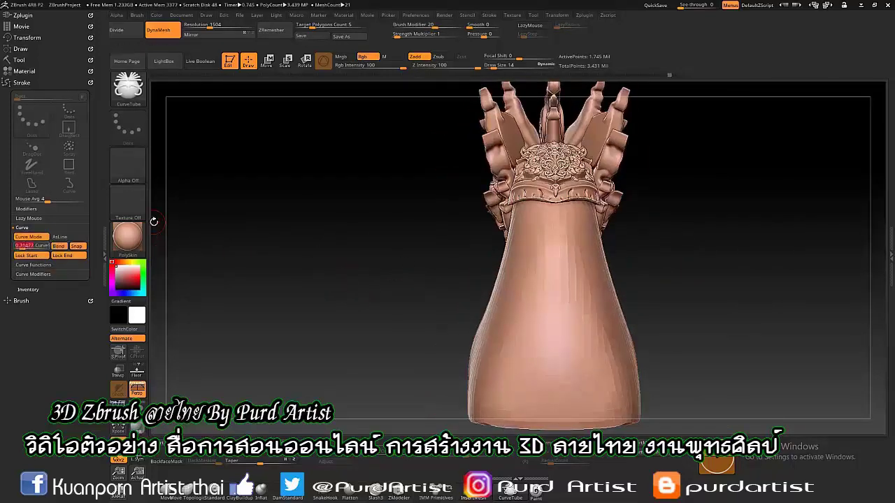
pyautogui.moveTo(592, 301); pyautogui.dragTo(591, 419)
pyautogui.moveTo(419, 280); pyautogui.dragTo(618, 293)
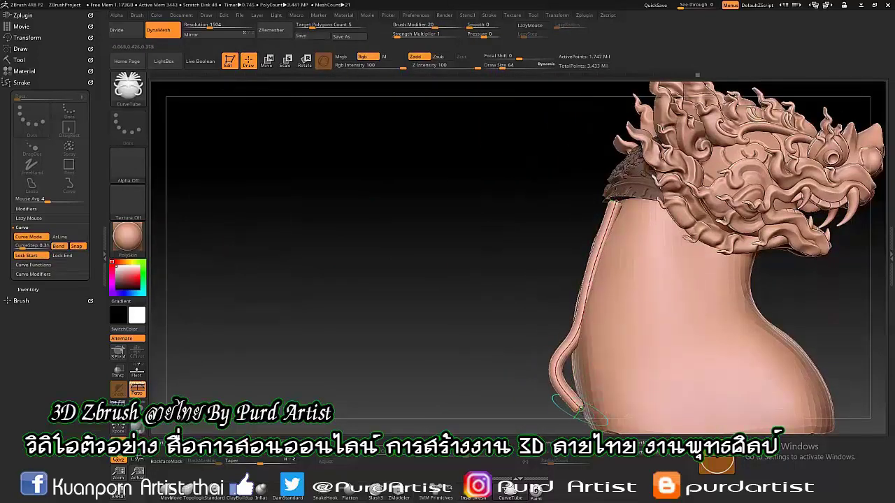
pyautogui.moveTo(520, 376)
pyautogui.mouseDown()
pyautogui.moveTo(583, 333)
pyautogui.moveTo(599, 309)
pyautogui.mouseUp()
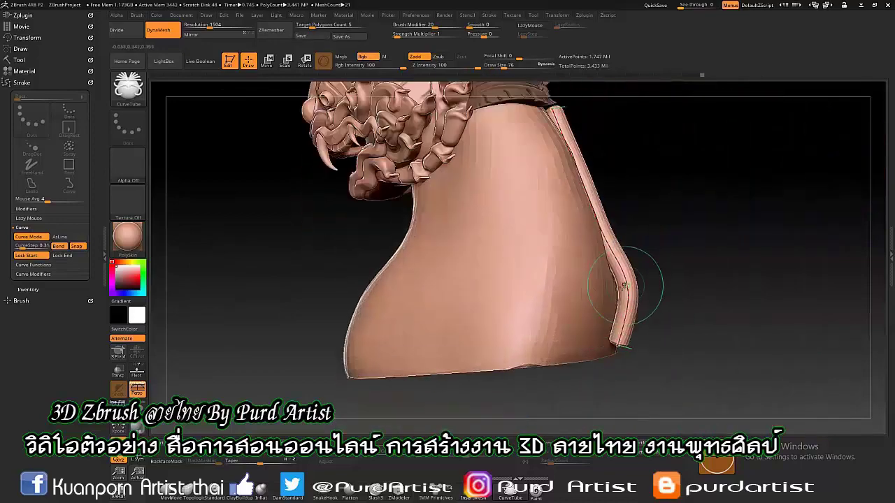
pyautogui.moveTo(419, 392)
pyautogui.mouseDown()
pyautogui.moveTo(636, 282)
pyautogui.moveTo(443, 264)
pyautogui.mouseUp()
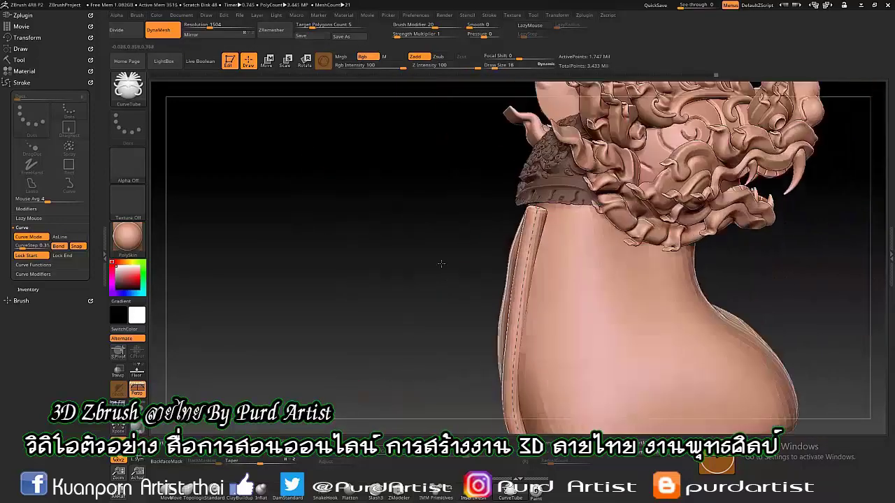
# - Turn on Transp, rebuild the tube thinner, and undo the stretched distortion on the neck
pyautogui.click(118, 370)
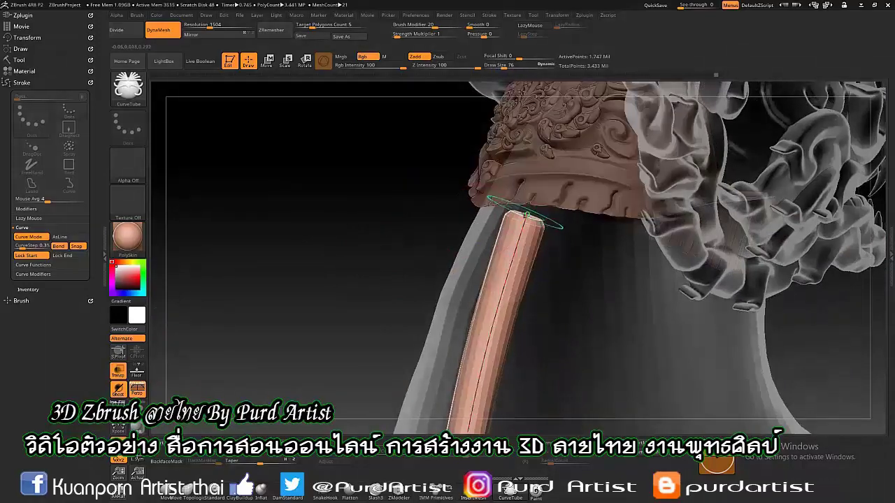
pyautogui.click(515, 256)
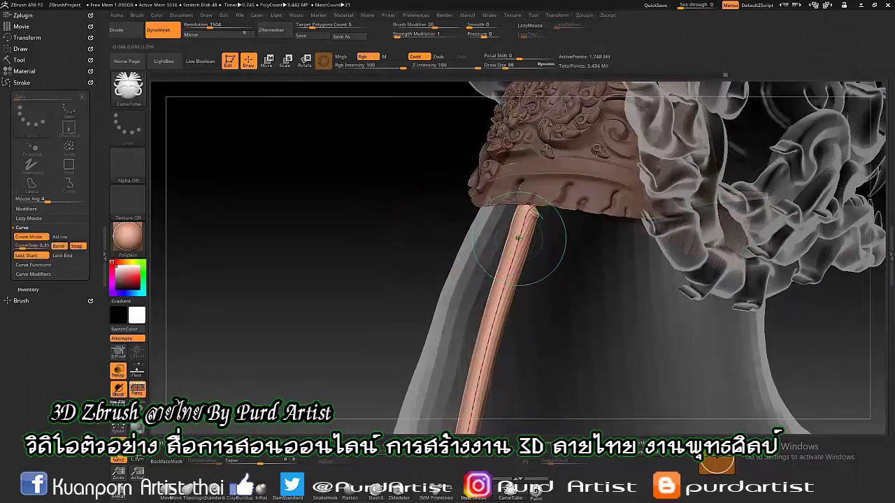
pyautogui.click(538, 215)
pyautogui.press('f')
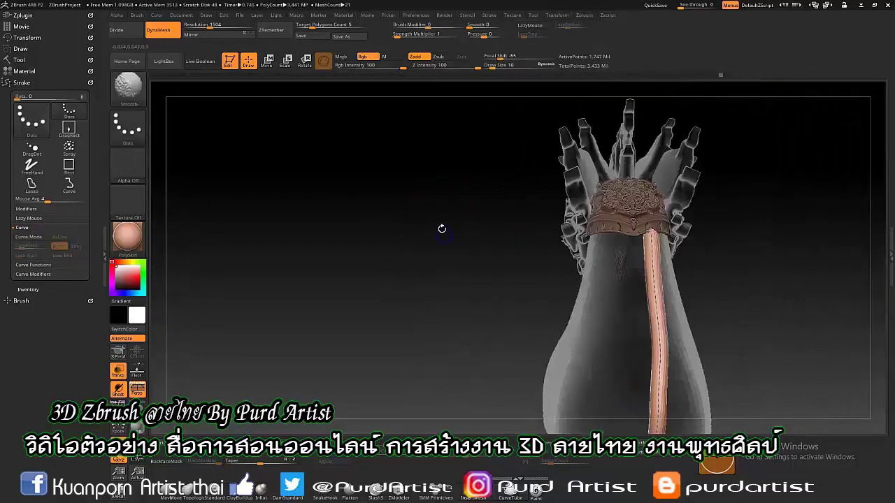
pyautogui.keyDown('shift'); pyautogui.moveTo(442, 230); pyautogui.dragTo(564, 383); pyautogui.keyUp('shift')
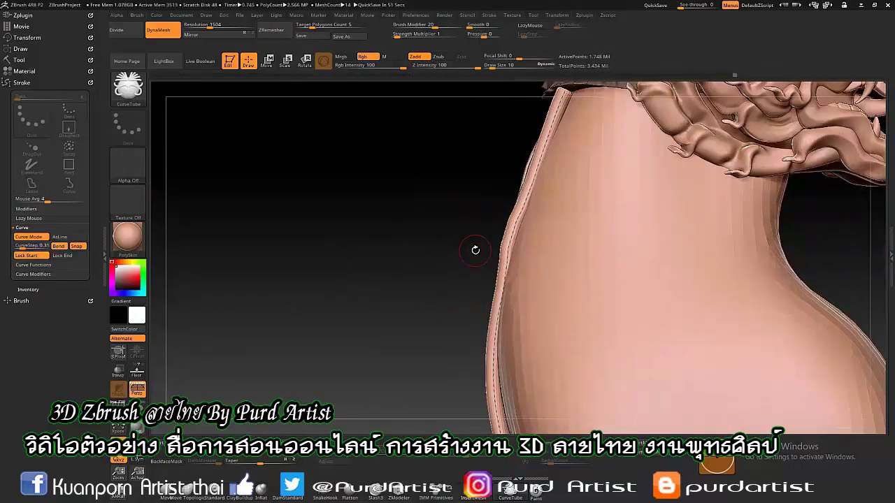
pyautogui.hotkey('ctrl', 'z')
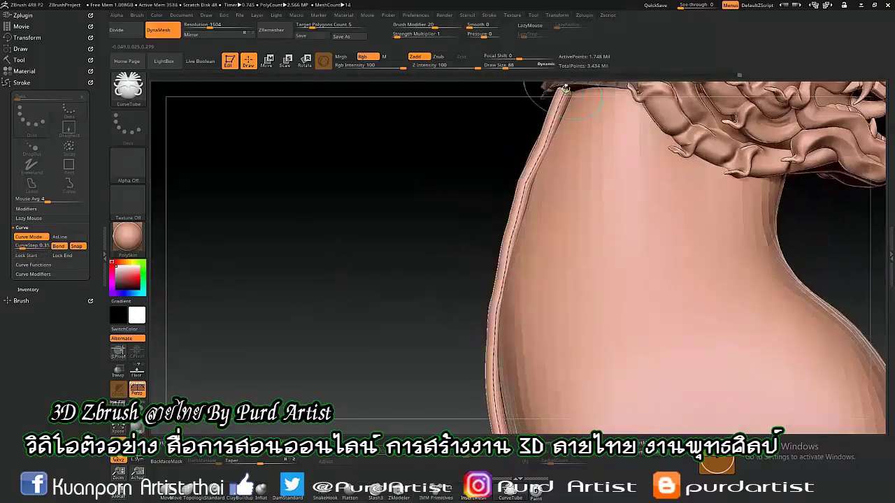
pyautogui.moveTo(475, 319); pyautogui.dragTo(502, 400)
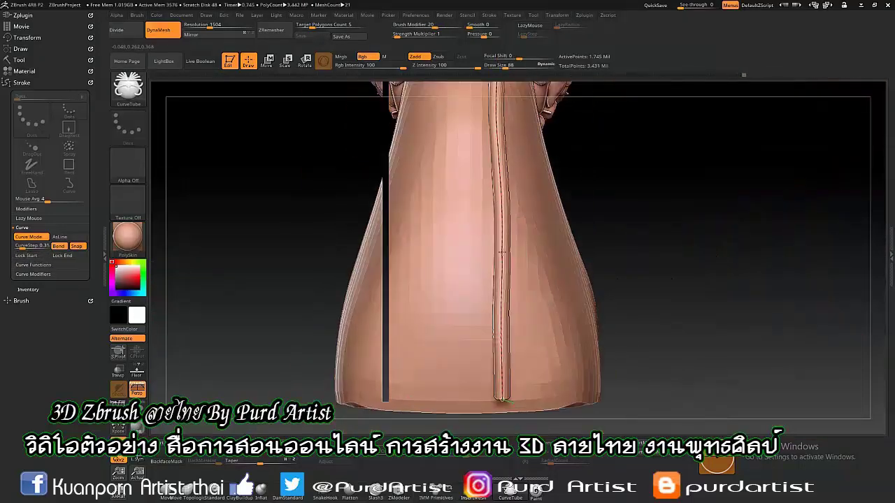
pyautogui.moveTo(569, 296); pyautogui.dragTo(351, 198)
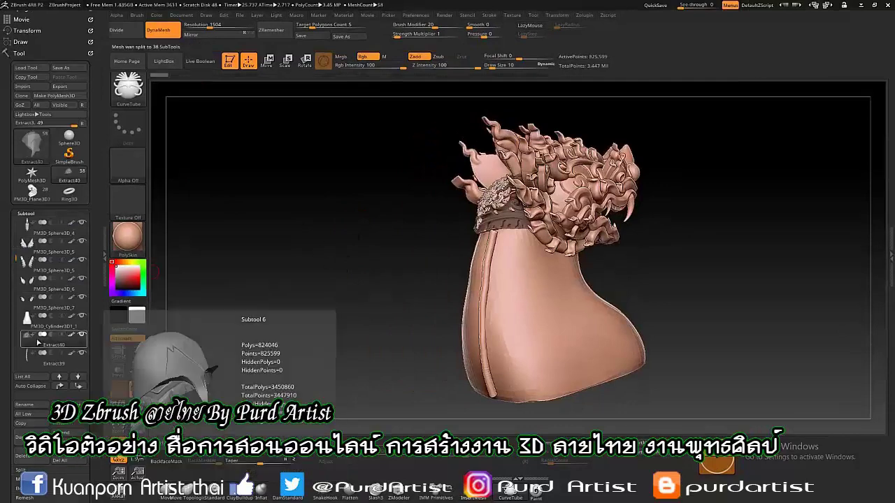
# - Solo Extract40 and clip its right flap off
pyautogui.click(43, 345)
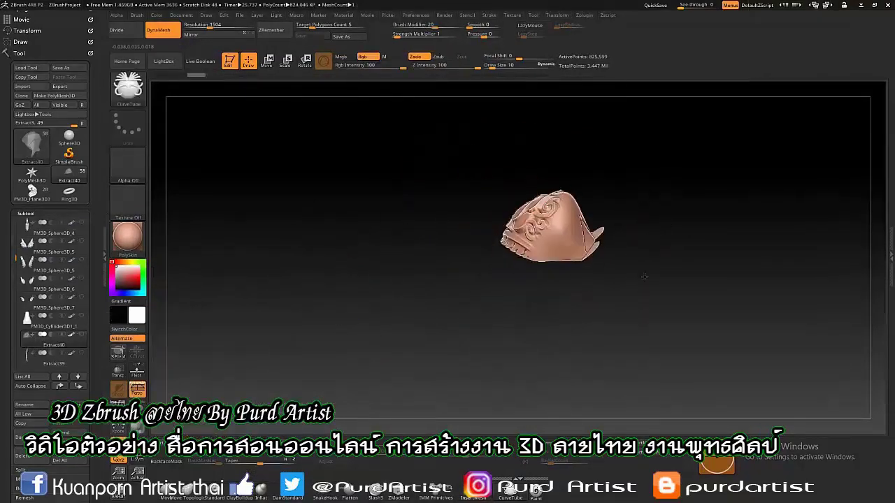
pyautogui.keyDown('ctrl'); pyautogui.keyDown('shift'); pyautogui.moveTo(590, 213); pyautogui.dragTo(528, 290); pyautogui.keyUp('shift'); pyautogui.keyUp('ctrl')
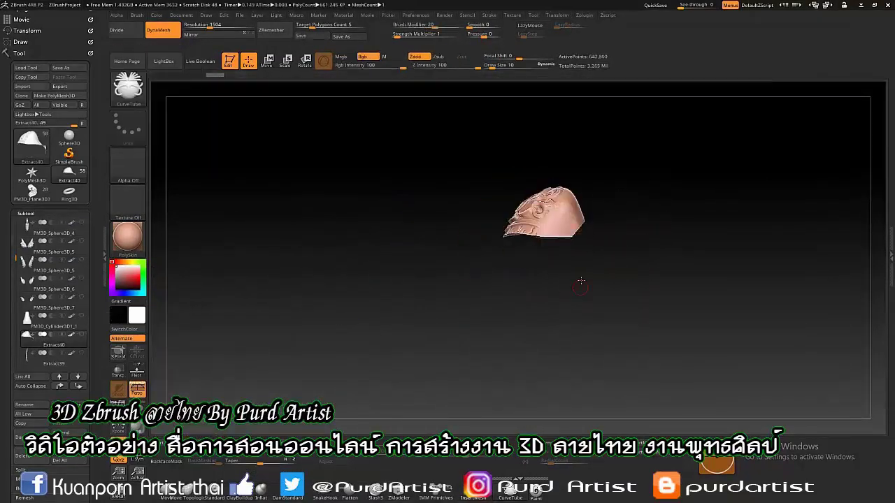
pyautogui.click(40, 342)
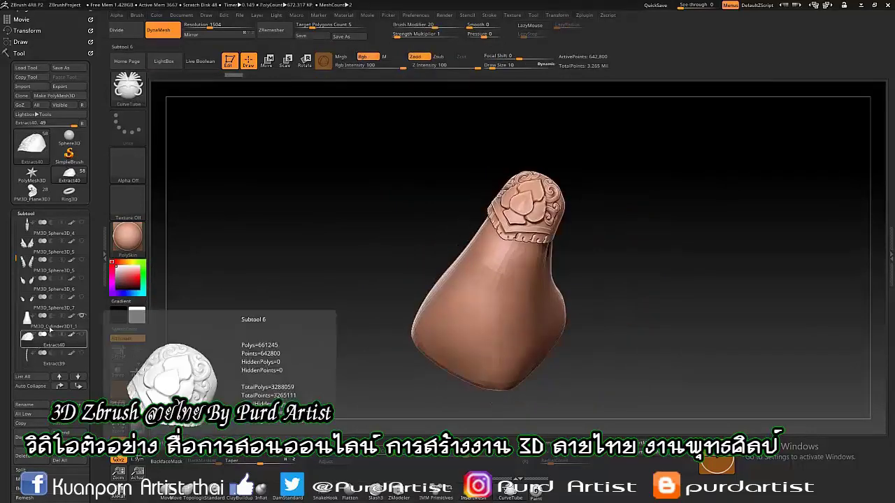
# - Select Extract38 in the SubTool list and MergeDown it with the pieces below
pyautogui.click(42, 317)
pyautogui.press('n')
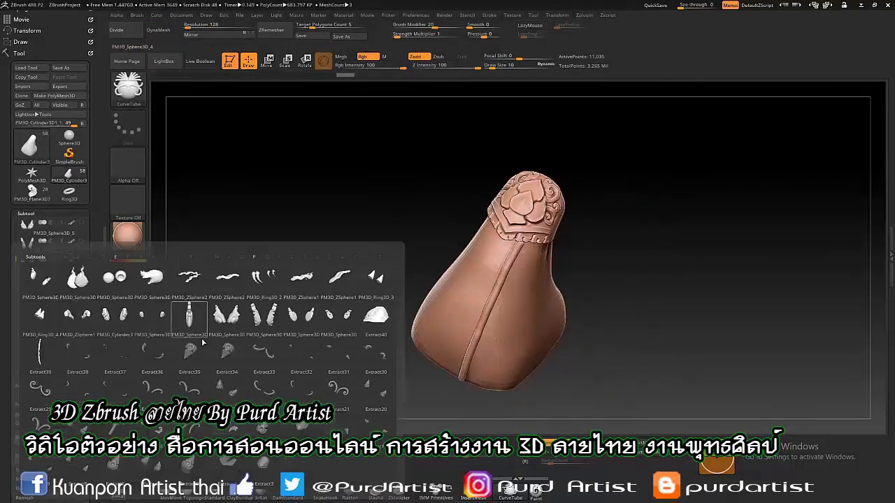
pyautogui.click(82, 299)
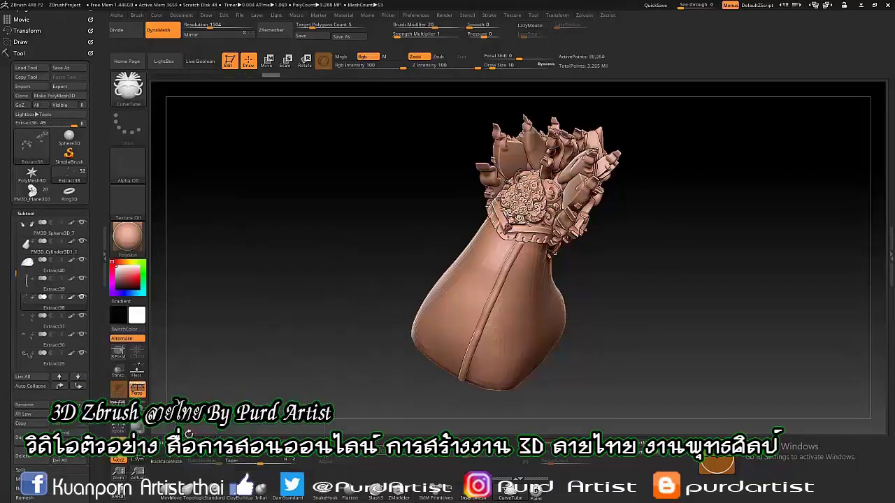
pyautogui.click(138, 422)
pyautogui.click(178, 463)
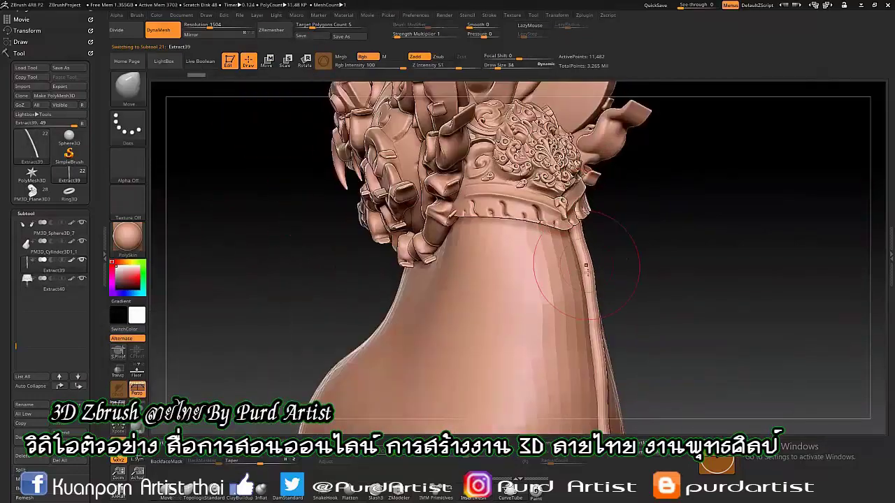
# - Inspect the naga bust from several sides, briefly showing the Move gizmo before returning to Draw
pyautogui.moveTo(585, 266); pyautogui.dragTo(440, 306, button='right')
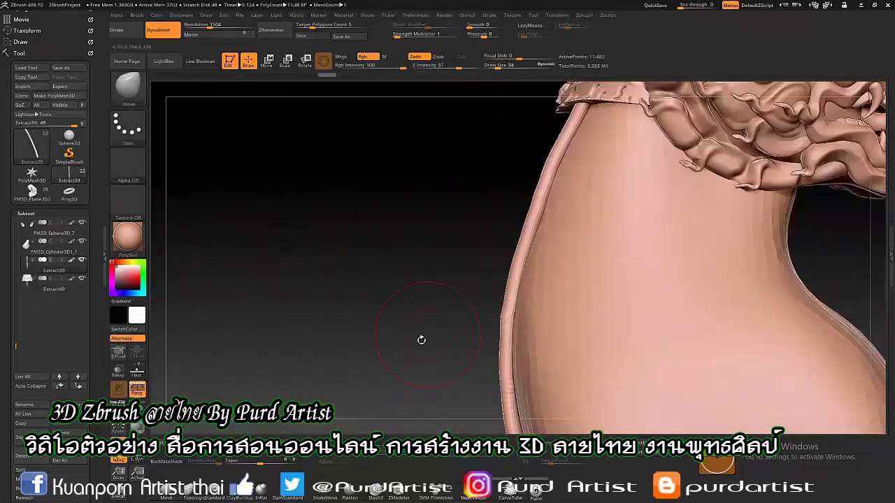
pyautogui.moveTo(422, 339); pyautogui.dragTo(411, 212, button='right')
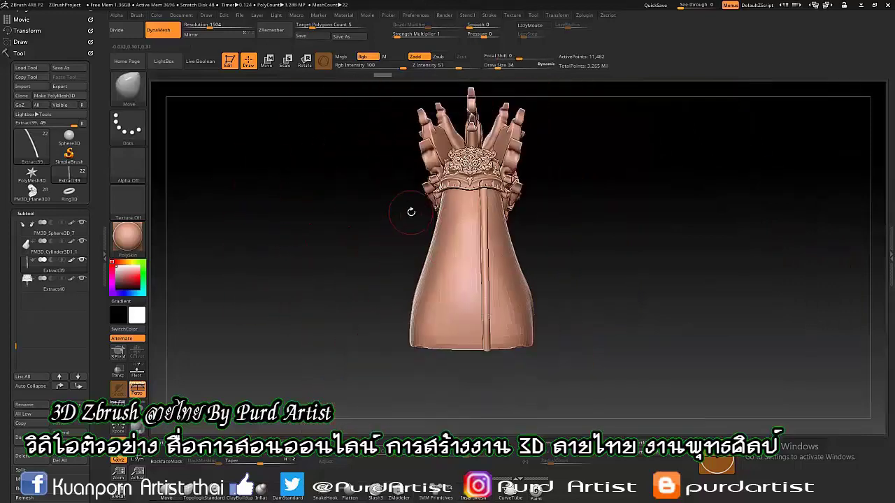
pyautogui.press('w')
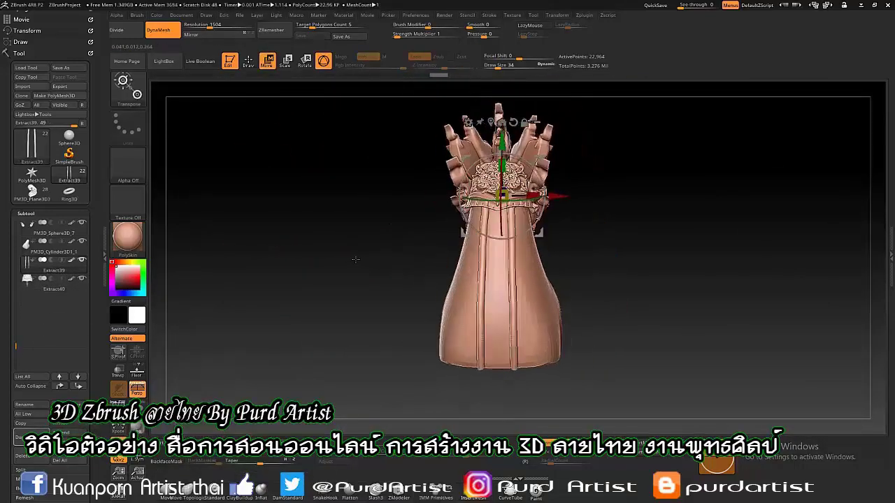
pyautogui.press('q')
pyautogui.moveTo(314, 199); pyautogui.dragTo(323, 212)
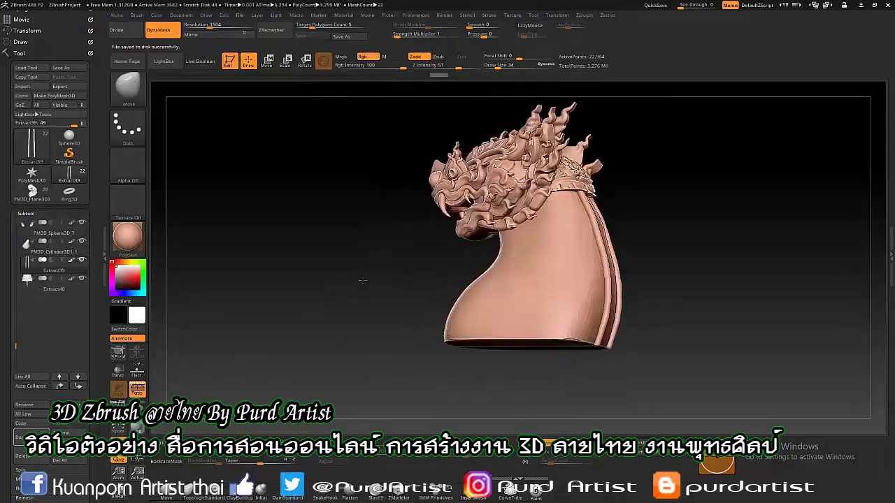
pyautogui.moveTo(362, 281)
pyautogui.mouseDown()
pyautogui.moveTo(355, 239)
pyautogui.moveTo(338, 247)
pyautogui.mouseUp()
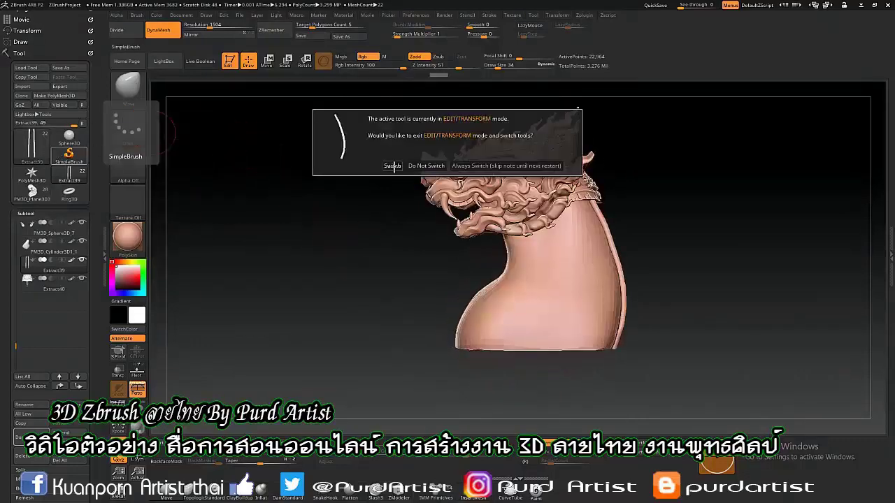
# - Start a new Cylinder3D tool, draw it, and DynaMesh it without freezing subdivision levels
pyautogui.click(385, 165)
pyautogui.click(32, 143)
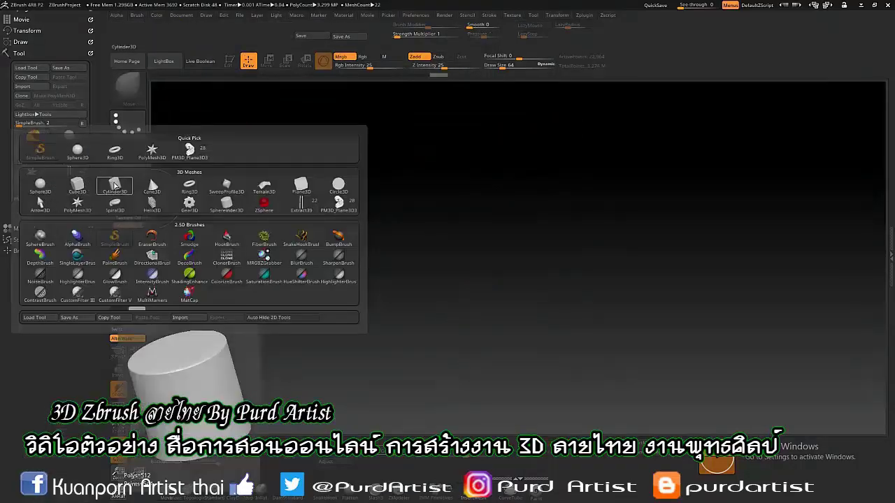
pyautogui.click(115, 185)
pyautogui.moveTo(485, 237); pyautogui.dragTo(435, 236)
pyautogui.click(54, 95)
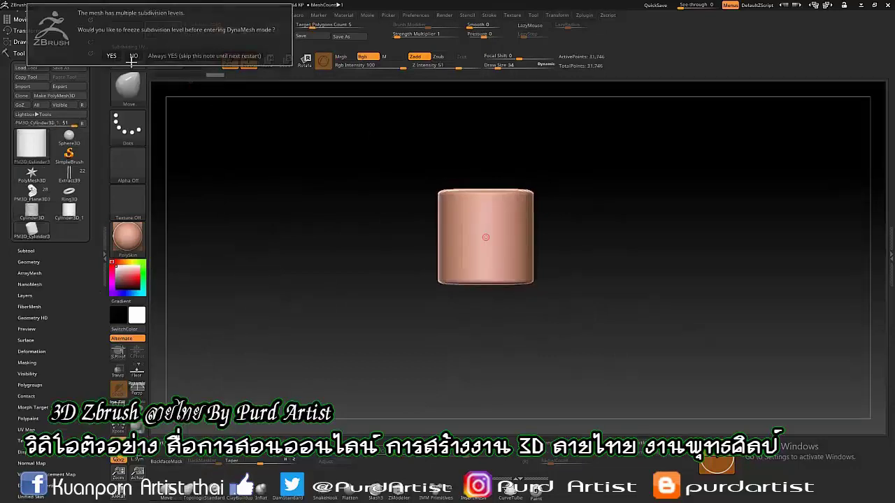
pyautogui.click(133, 56)
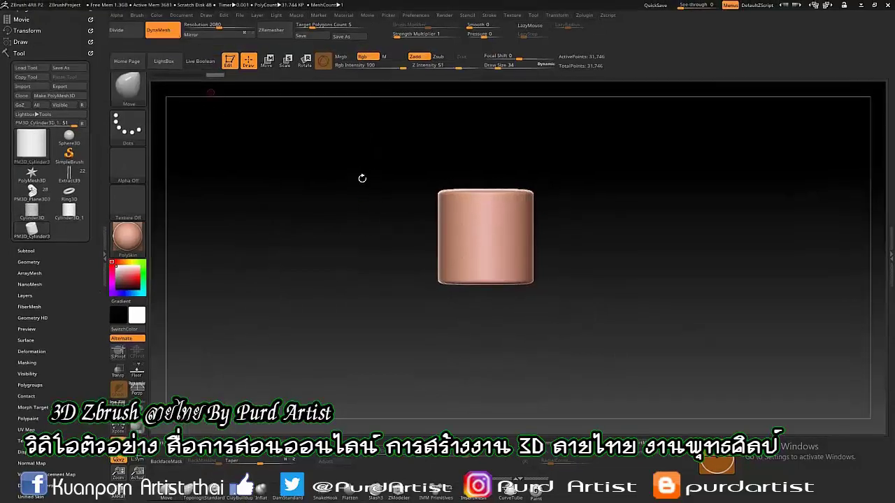
# - Clip both bottom corners of the cylinder to a pointed, symmetric shield shape
pyautogui.press('b')
pyautogui.press('m')
pyautogui.press('v')
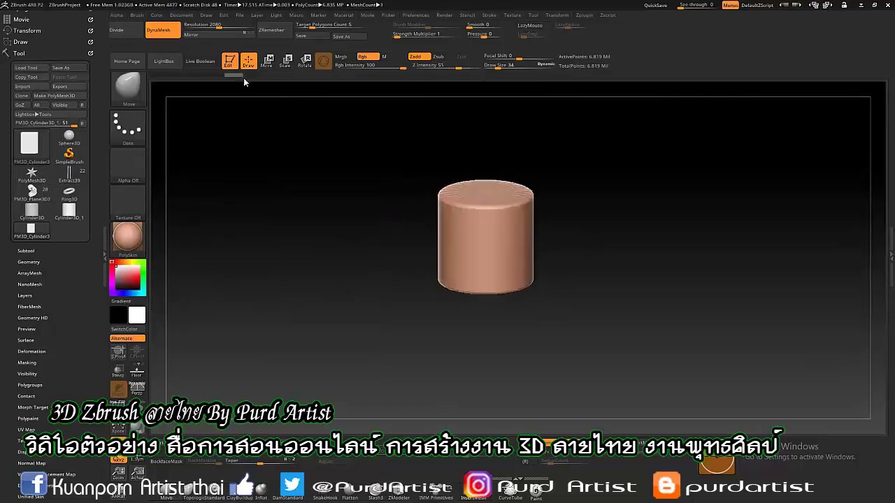
pyautogui.moveTo(510, 281); pyautogui.dragTo(549, 208)
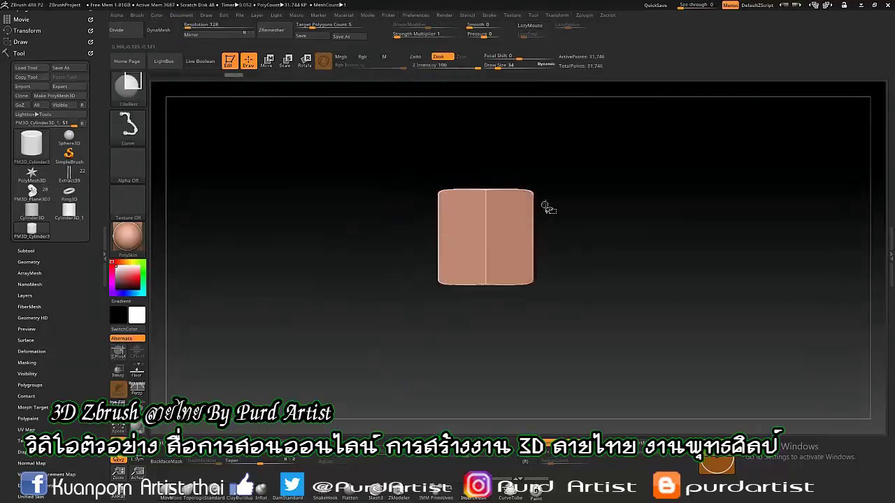
pyautogui.keyDown('ctrl'); pyautogui.keyDown('shift'); pyautogui.moveTo(476, 290); pyautogui.dragTo(476, 290); pyautogui.keyUp('shift'); pyautogui.keyUp('ctrl')
pyautogui.keyDown('shift'); pyautogui.moveTo(391, 292); pyautogui.dragTo(544, 207); pyautogui.keyUp('shift')
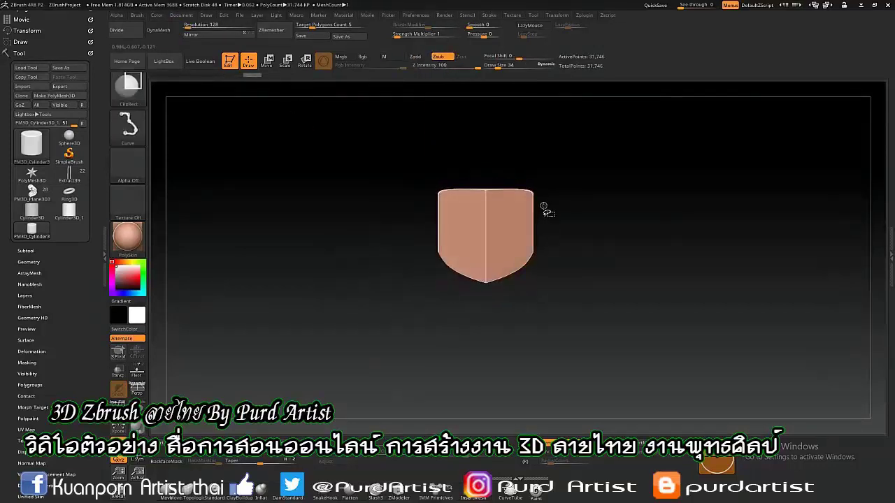
pyautogui.keyDown('ctrl'); pyautogui.keyDown('shift'); pyautogui.moveTo(490, 281); pyautogui.dragTo(490, 282); pyautogui.keyUp('shift'); pyautogui.keyUp('ctrl')
pyautogui.moveTo(372, 227)
pyautogui.mouseDown()
pyautogui.moveTo(411, 170)
pyautogui.moveTo(403, 276)
pyautogui.moveTo(379, 314)
pyautogui.mouseUp()
pyautogui.keyDown('shift'); pyautogui.moveTo(420, 294); pyautogui.dragTo(441, 273); pyautogui.keyUp('shift')
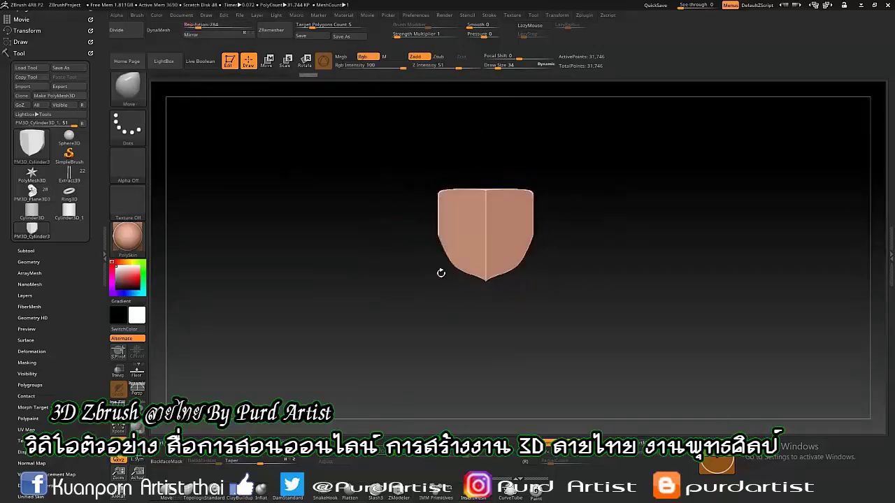
pyautogui.moveTo(475, 169)
pyautogui.mouseDown()
pyautogui.moveTo(447, 231)
pyautogui.moveTo(458, 292)
pyautogui.mouseUp()
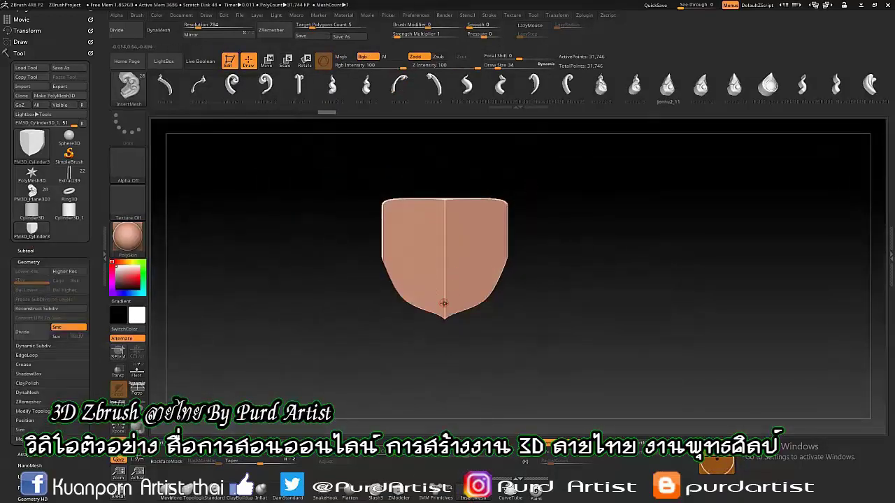
# - Insert ornament pieces at the shield's bottom and mirrored sides, undoing the extra one
pyautogui.moveTo(559, 294)
pyautogui.mouseDown()
pyautogui.moveTo(601, 280)
pyautogui.moveTo(560, 294)
pyautogui.mouseUp()
pyautogui.moveTo(422, 297); pyautogui.dragTo(421, 307)
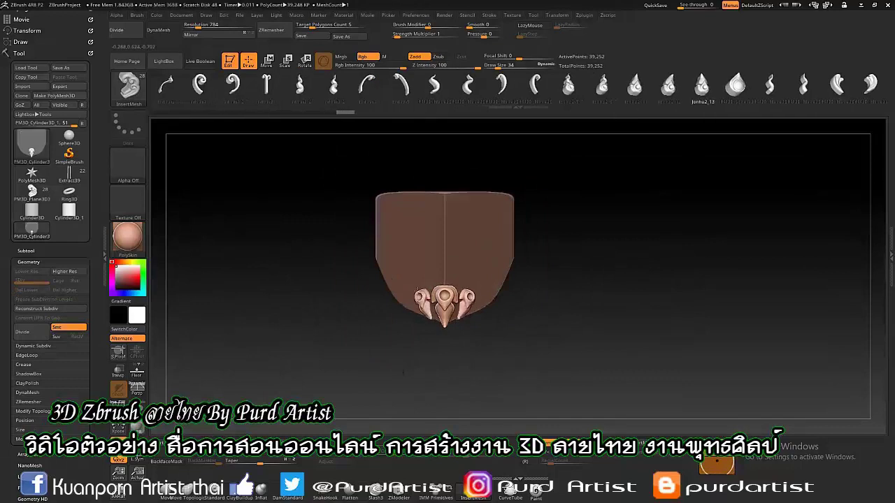
pyautogui.moveTo(559, 293); pyautogui.dragTo(532, 286)
pyautogui.hotkey('ctrl', 'z')
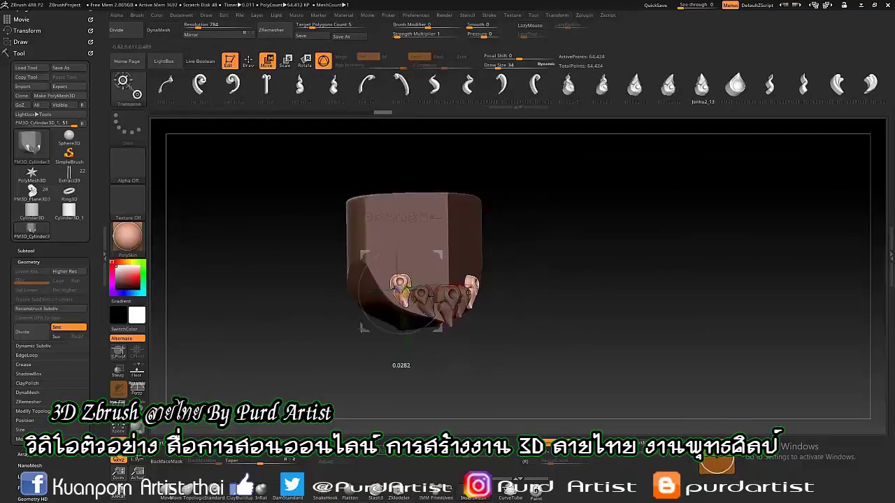
# - Add more ornaments along the shield's left edge and merge them down into the shield
pyautogui.moveTo(400, 288); pyautogui.dragTo(383, 272)
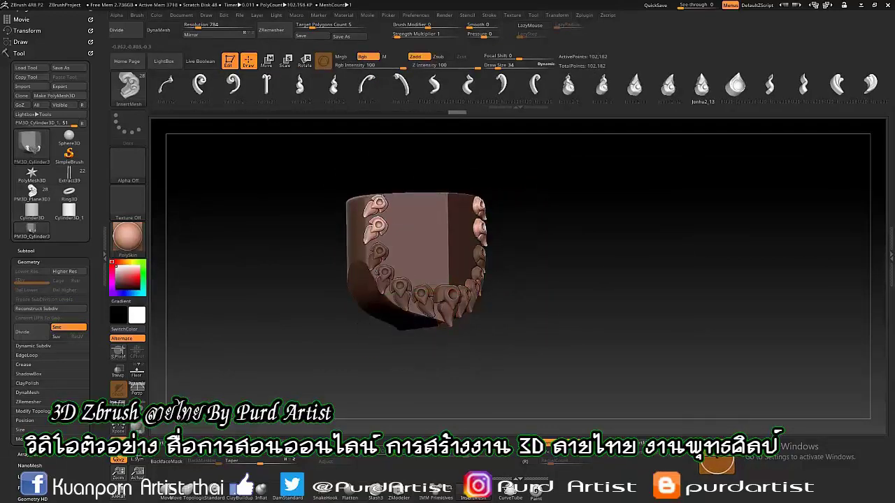
pyautogui.keyDown('shift'); pyautogui.moveTo(329, 209); pyautogui.dragTo(310, 189); pyautogui.keyUp('shift')
pyautogui.keyDown('shift'); pyautogui.moveTo(294, 237); pyautogui.dragTo(285, 203); pyautogui.keyUp('shift')
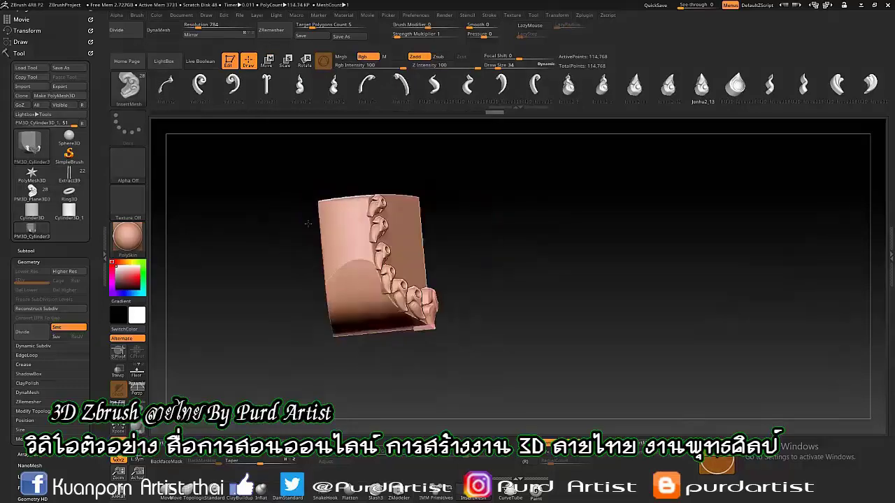
pyautogui.click(70, 254)
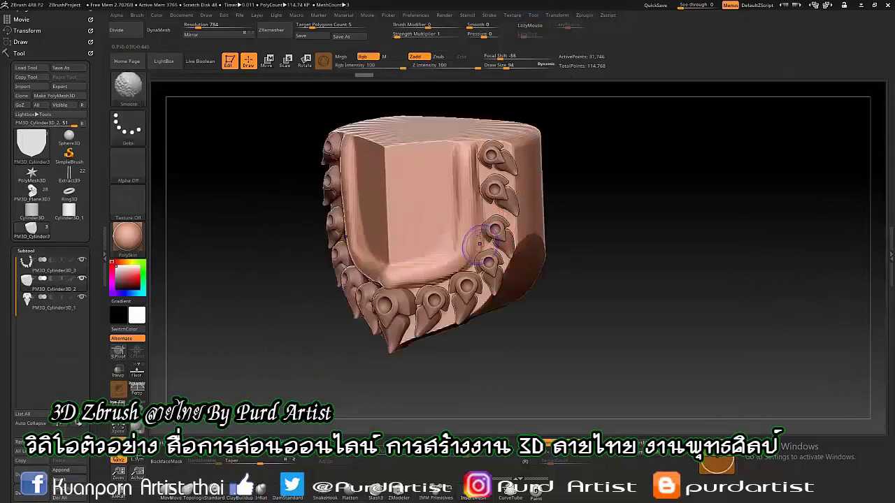
pyautogui.moveTo(483, 175); pyautogui.dragTo(410, 266)
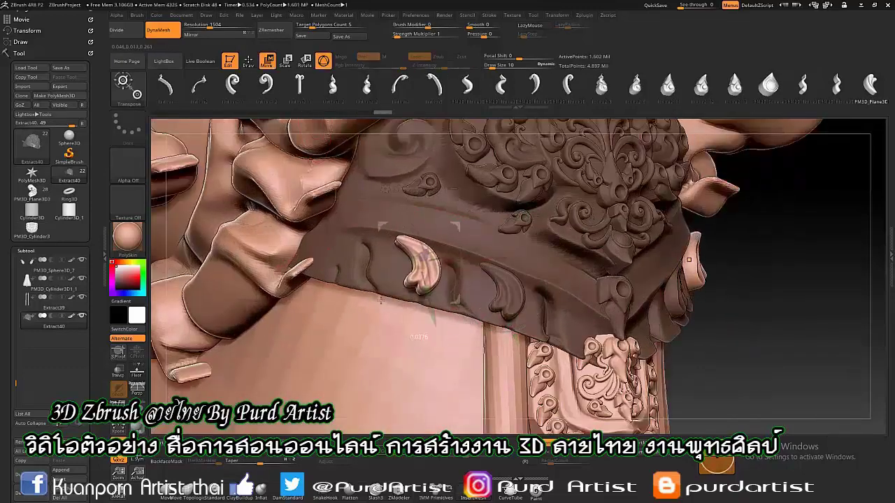
# - Shift the small curved piece left and insert a new curved ornament on the chest
pyautogui.moveTo(418, 269); pyautogui.dragTo(335, 253)
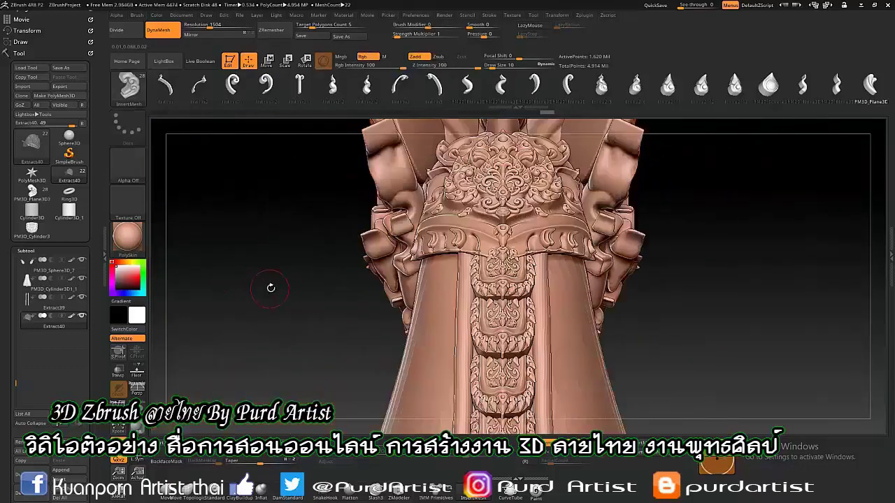
pyautogui.moveTo(310, 293); pyautogui.dragTo(292, 128)
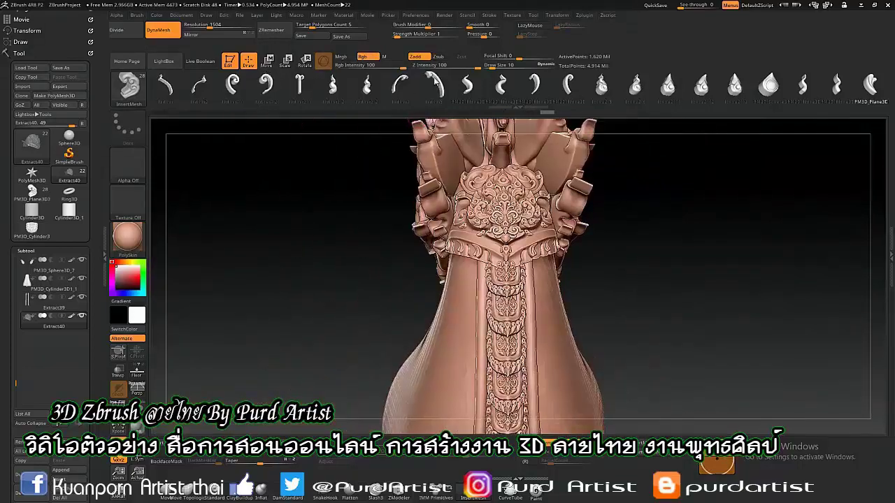
pyautogui.scroll(3, 516, 250)
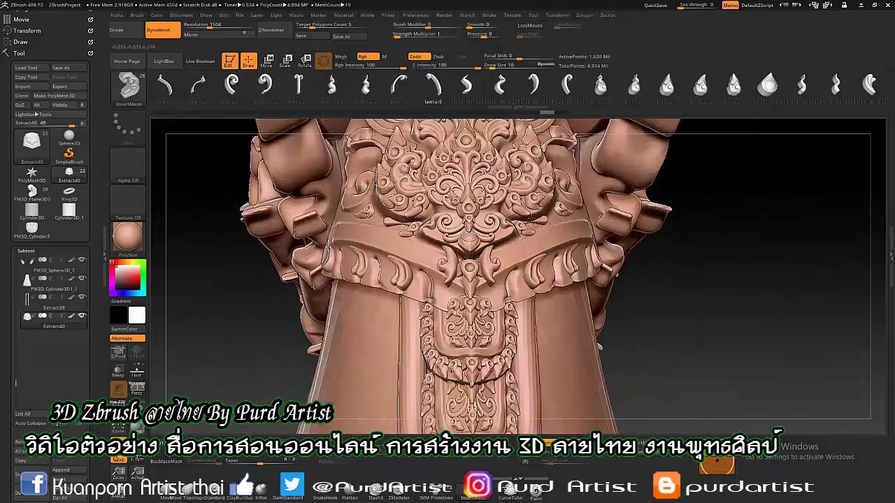
pyautogui.moveTo(531, 218); pyautogui.dragTo(533, 308)
pyautogui.press('w')
pyautogui.press('q')
# - Inspect the chest ornaments from the back and sides, then save the sculpt with Ctrl+S
pyautogui.moveTo(296, 116); pyautogui.dragTo(552, 213)
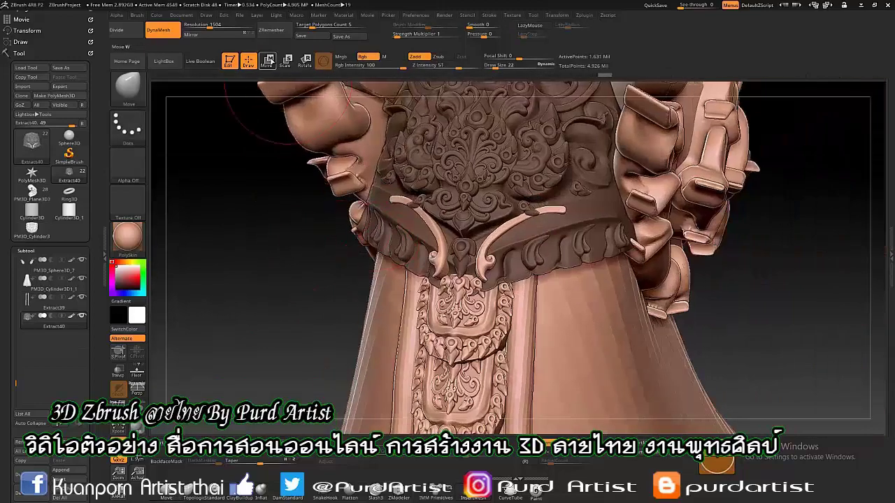
pyautogui.moveTo(589, 100); pyautogui.dragTo(569, 231)
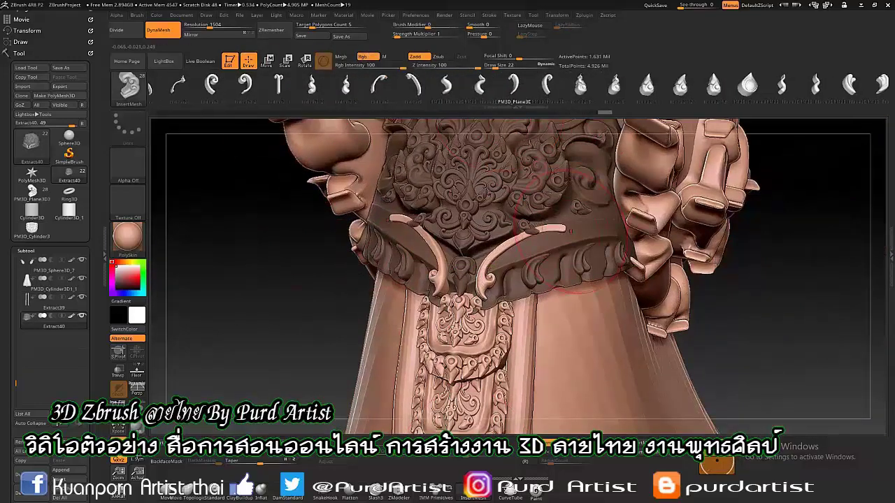
pyautogui.press('f')
pyautogui.moveTo(247, 292)
pyautogui.mouseDown()
pyautogui.moveTo(243, 302)
pyautogui.moveTo(263, 199)
pyautogui.mouseUp()
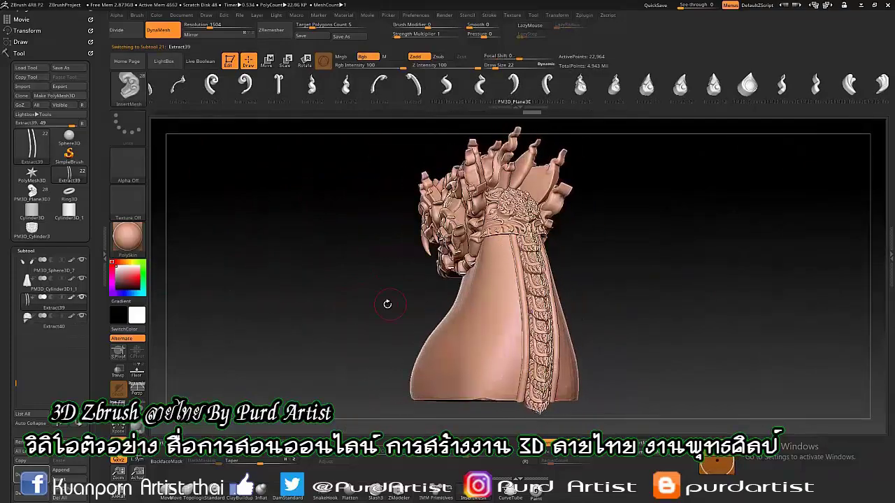
pyautogui.moveTo(388, 304)
pyautogui.mouseDown()
pyautogui.moveTo(338, 308)
pyautogui.moveTo(403, 242)
pyautogui.mouseUp()
pyautogui.hotkey('ctrl', 's')
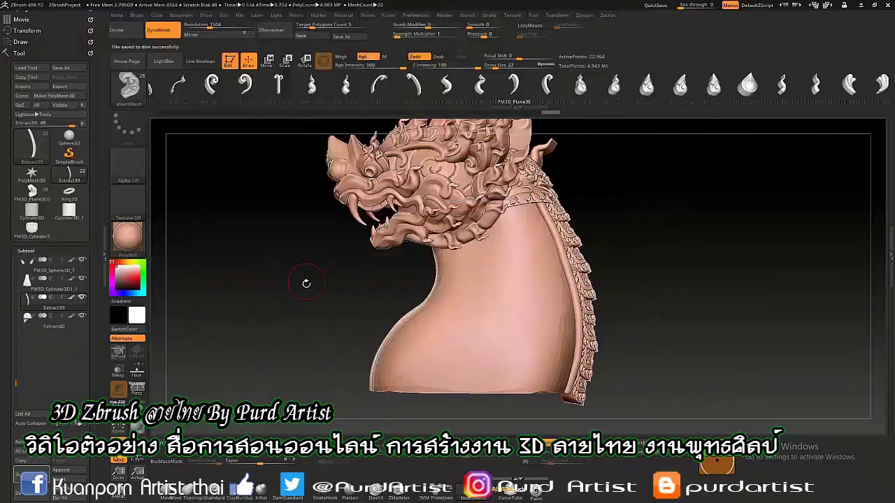
pyautogui.moveTo(306, 283); pyautogui.dragTo(168, 280)
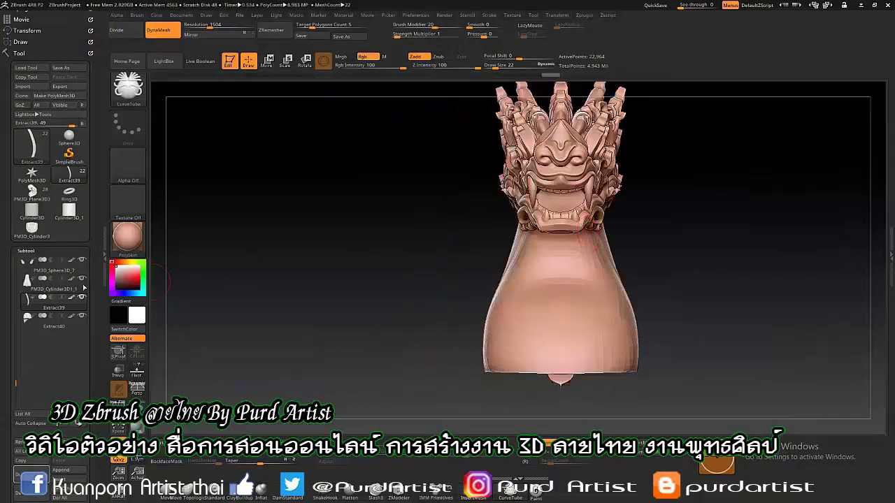
# - Lay a tube along the side of the neck and make the model see-through
pyautogui.moveTo(599, 364); pyautogui.dragTo(555, 318)
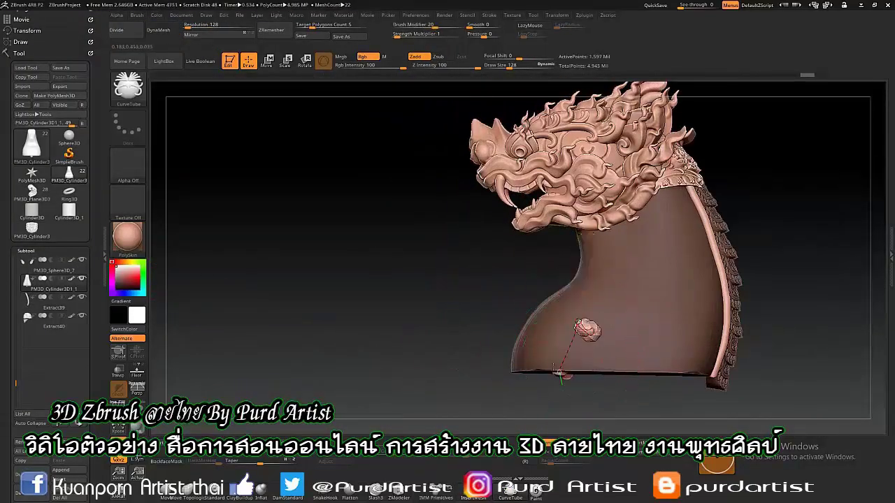
pyautogui.click(489, 15)
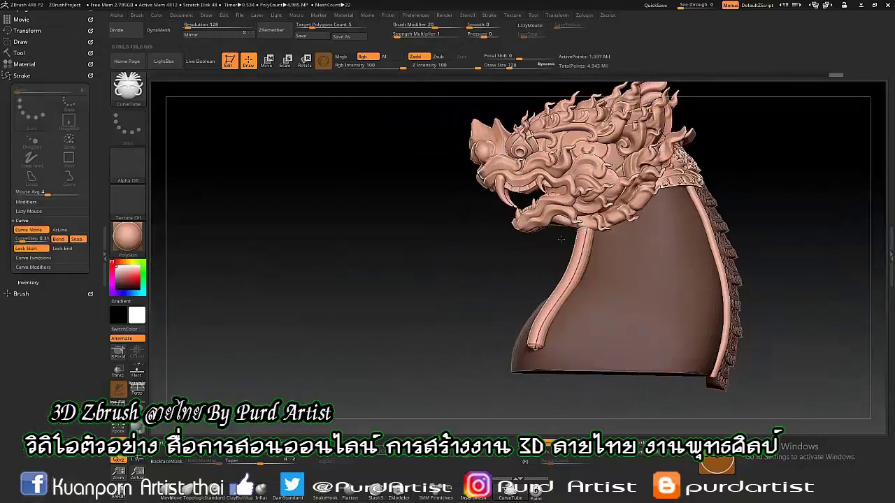
pyautogui.moveTo(404, 283); pyautogui.dragTo(503, 307)
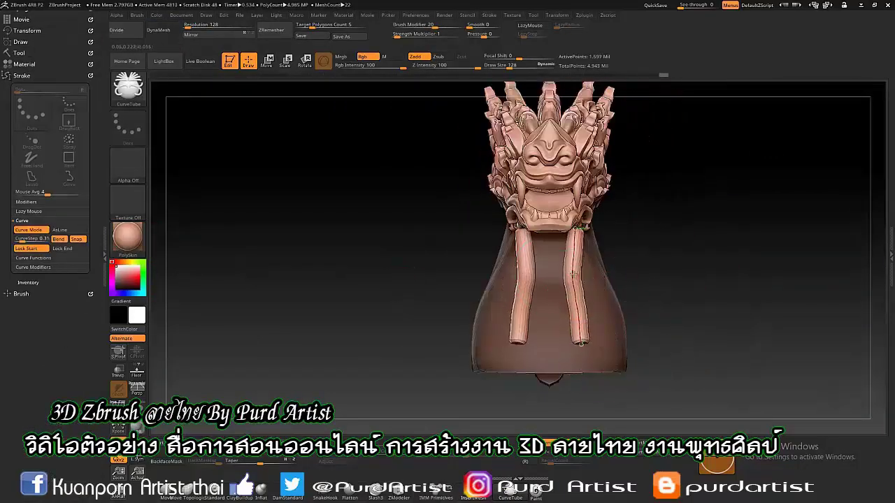
pyautogui.rightClick(412, 246)
pyautogui.scroll(3, 599, 260)
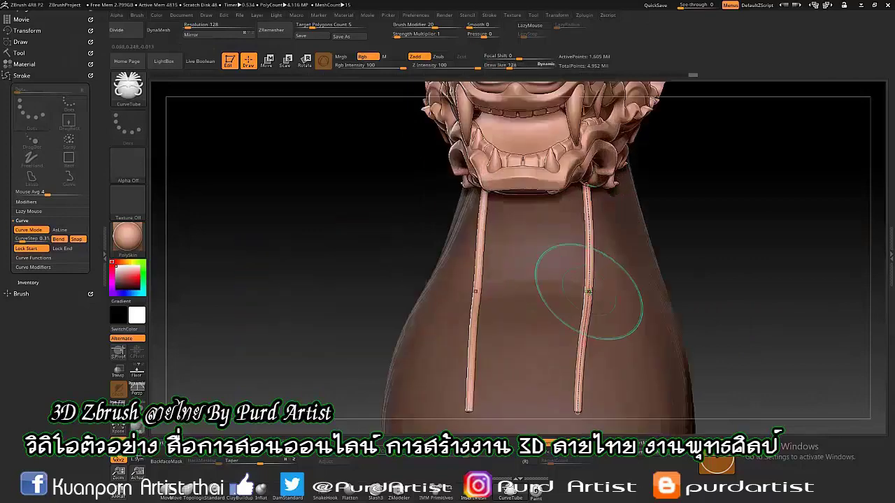
pyautogui.scroll(3, 619, 259)
pyautogui.rightClick(359, 224)
pyautogui.scroll(-3, 360, 245)
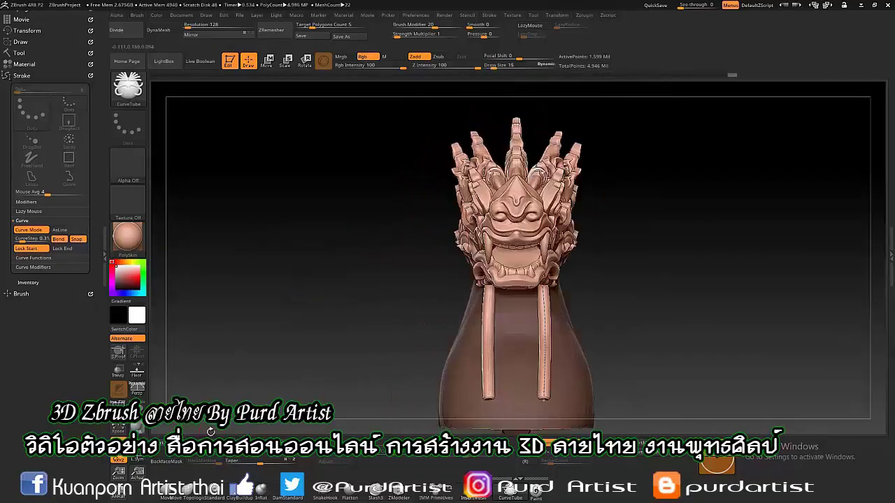
pyautogui.click(117, 371)
pyautogui.scroll(3, 538, 267)
pyautogui.scroll(-3, 401, 281)
# - Subdivide the visible neck tubes and switch to the Move brush (B, M, V)
pyautogui.moveTo(401, 282); pyautogui.dragTo(470, 302)
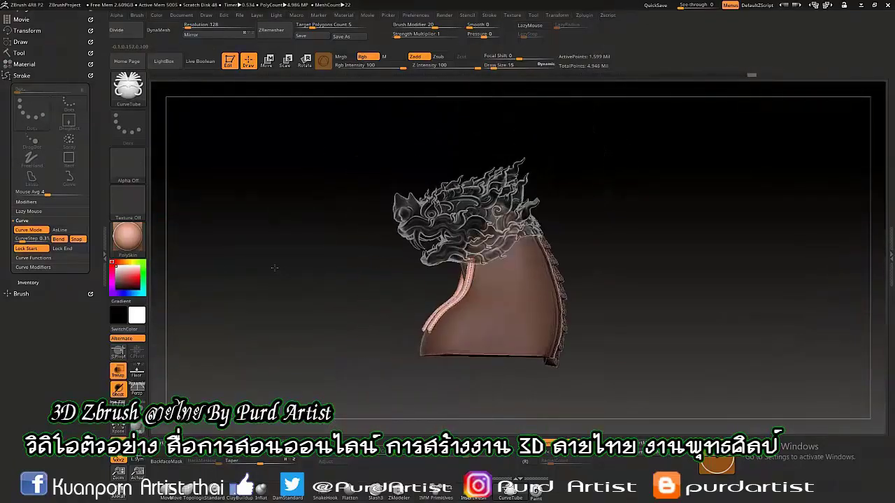
pyautogui.scroll(3, 470, 302)
pyautogui.scroll(3, 469, 302)
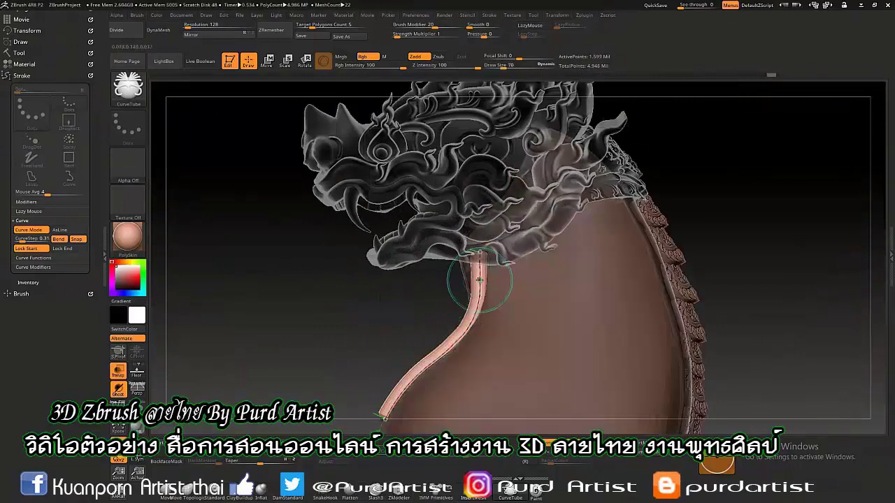
pyautogui.moveTo(294, 210); pyautogui.dragTo(210, 161)
pyautogui.scroll(-3, 209, 161)
pyautogui.hotkey('ctrl', 'd')
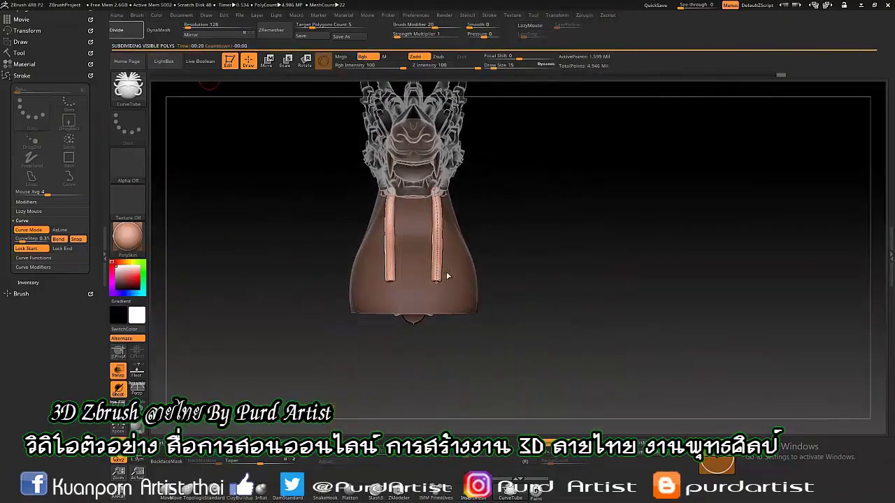
pyautogui.scroll(3, 447, 277)
pyautogui.press('b')
pyautogui.press('m')
pyautogui.press('v')
pyautogui.moveTo(419, 280); pyautogui.dragTo(210, 315)
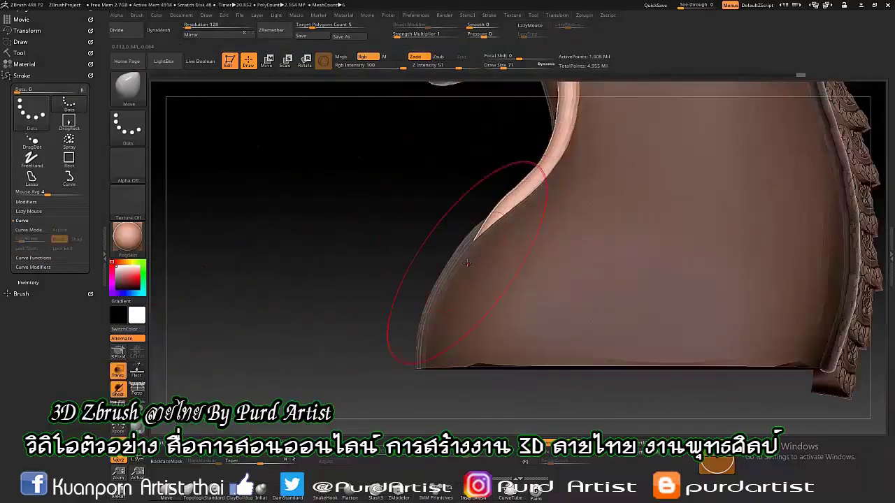
pyautogui.moveTo(467, 263); pyautogui.dragTo(392, 280, button='right')
# - Select the decorated neck strip, the tube piece and the neck body piece in turn
pyautogui.keyDown('alt'); pyautogui.click(761, 202); pyautogui.keyUp('alt')
pyautogui.click(19, 53)
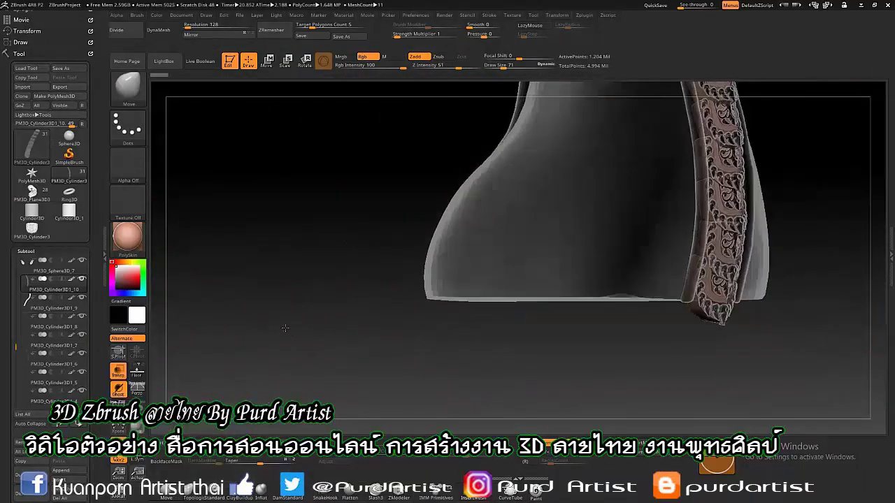
pyautogui.moveTo(285, 327); pyautogui.dragTo(203, 231)
pyautogui.click(53, 308)
pyautogui.moveTo(296, 210)
pyautogui.mouseDown()
pyautogui.moveTo(490, 203)
pyautogui.moveTo(203, 279)
pyautogui.mouseUp()
pyautogui.keyDown('alt'); pyautogui.click(280, 231); pyautogui.keyUp('alt')
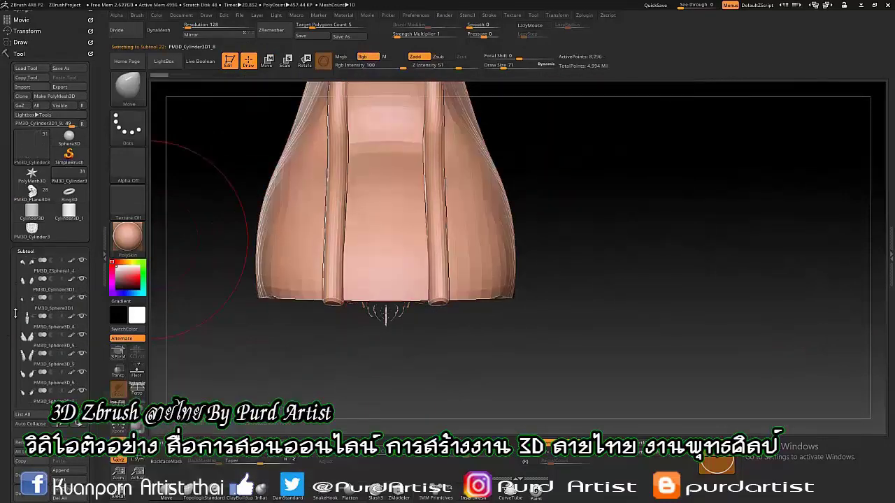
# - Browse neck cylinders PM3D_Cylinder3D1_7 and _10, ending on the soloed neck core
pyautogui.click(22, 414)
pyautogui.moveTo(34, 353)
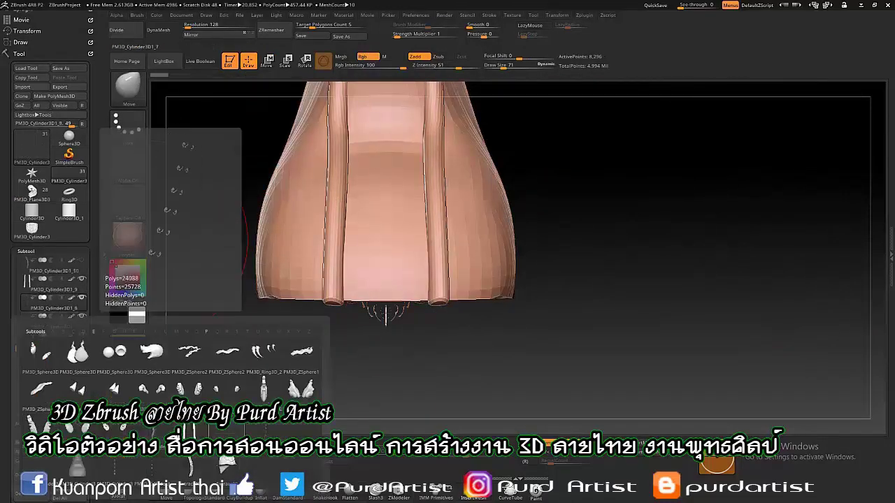
pyautogui.click(297, 428)
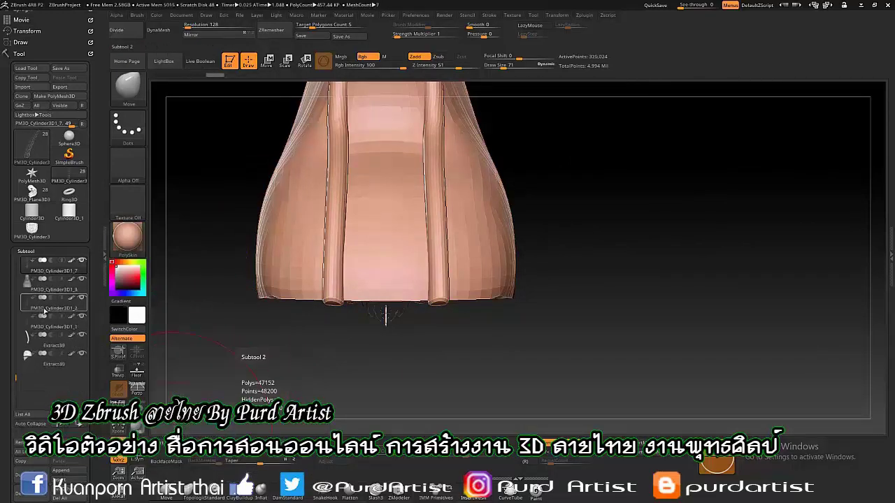
pyautogui.click(15, 382)
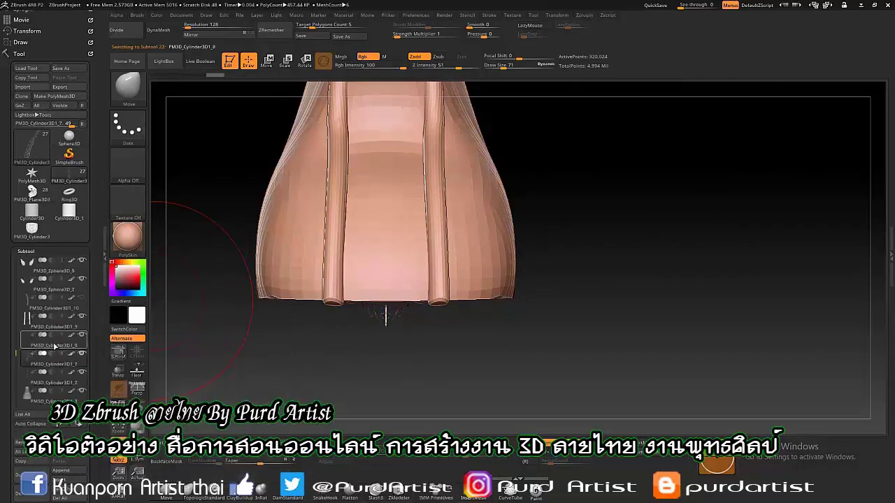
pyautogui.click(54, 308)
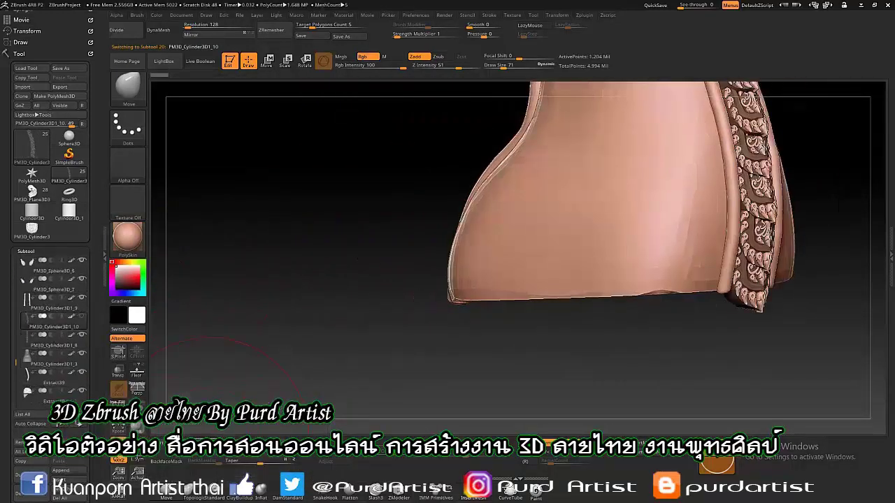
pyautogui.moveTo(234, 381); pyautogui.dragTo(349, 280)
pyautogui.moveTo(390, 240)
pyautogui.keyDown('alt'); pyautogui.mouseDown()
pyautogui.moveTo(361, 273)
pyautogui.moveTo(334, 238)
pyautogui.moveTo(419, 241)
pyautogui.moveTo(335, 242)
pyautogui.mouseUp(); pyautogui.keyUp('alt')
pyautogui.click(55, 304)
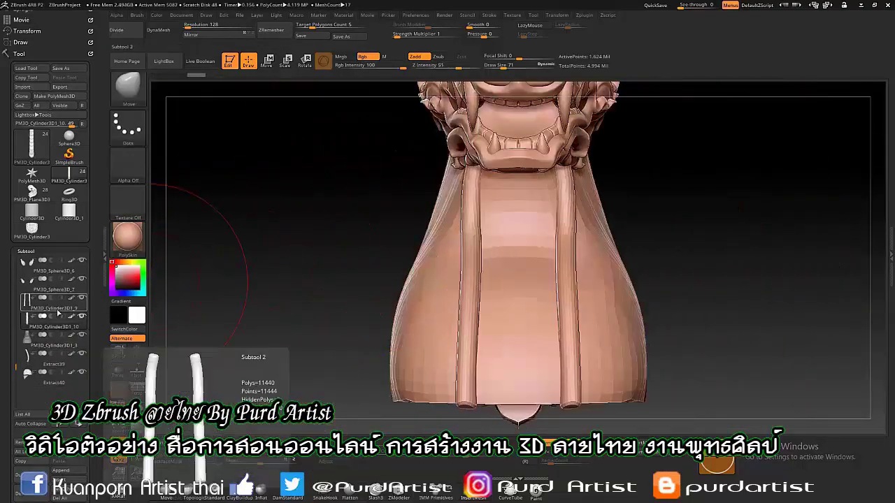
pyautogui.moveTo(539, 280); pyautogui.dragTo(646, 290)
pyautogui.moveTo(388, 271)
pyautogui.mouseDown()
pyautogui.moveTo(298, 279)
pyautogui.moveTo(282, 292)
pyautogui.moveTo(321, 308)
pyautogui.moveTo(426, 300)
pyautogui.moveTo(337, 298)
pyautogui.mouseUp()
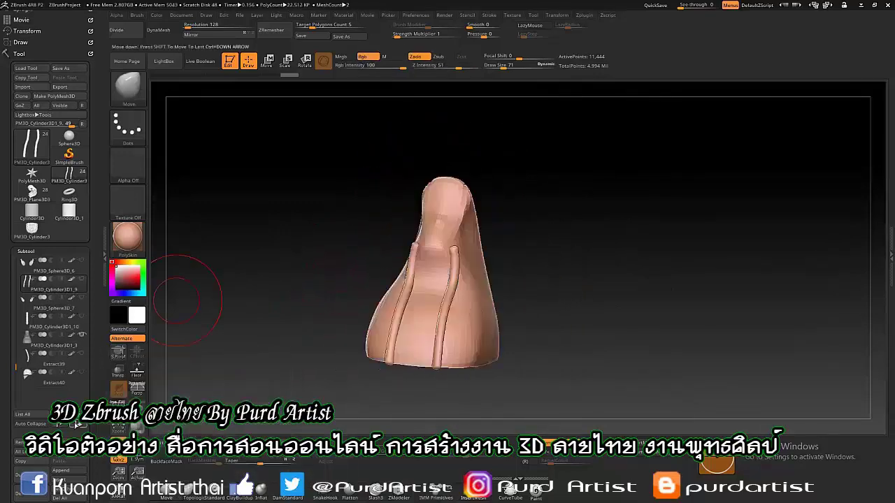
# - Extract a chest plate from PM3D_Cylinder3D1_3's front and position it with the gizmo
pyautogui.keyDown('alt'); pyautogui.click(429, 308); pyautogui.keyUp('alt')
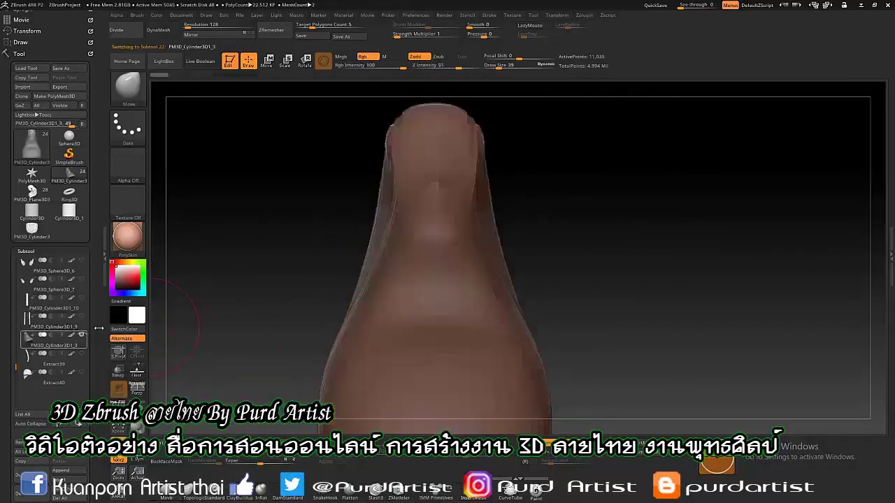
pyautogui.moveTo(308, 209)
pyautogui.mouseDown()
pyautogui.moveTo(242, 178)
pyautogui.moveTo(315, 210)
pyautogui.mouseUp()
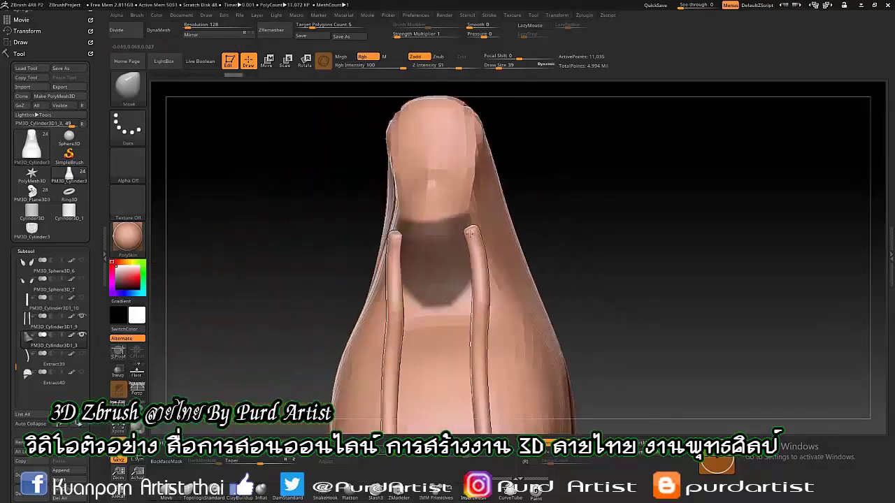
pyautogui.scroll(-5, 49, 210)
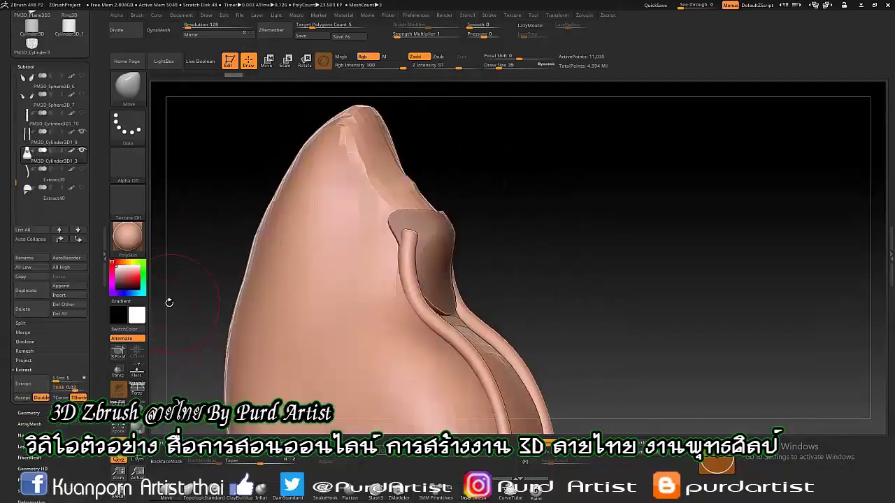
pyautogui.moveTo(629, 279); pyautogui.dragTo(427, 337)
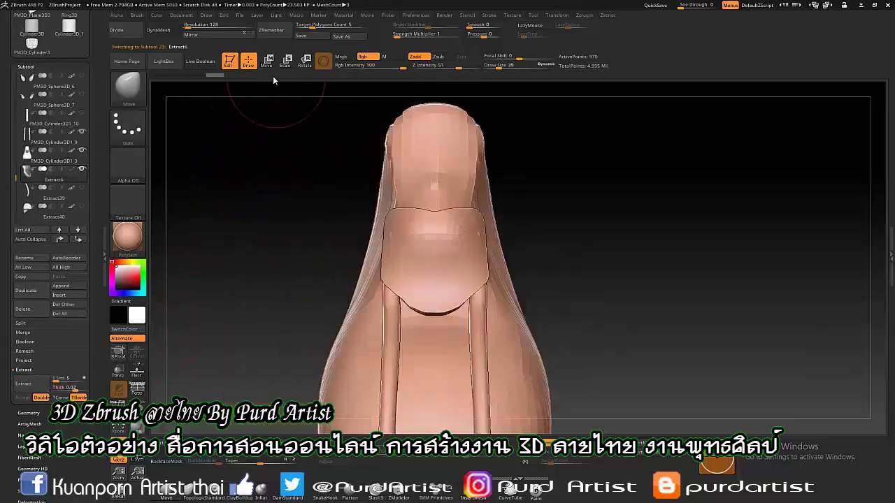
pyautogui.press('w')
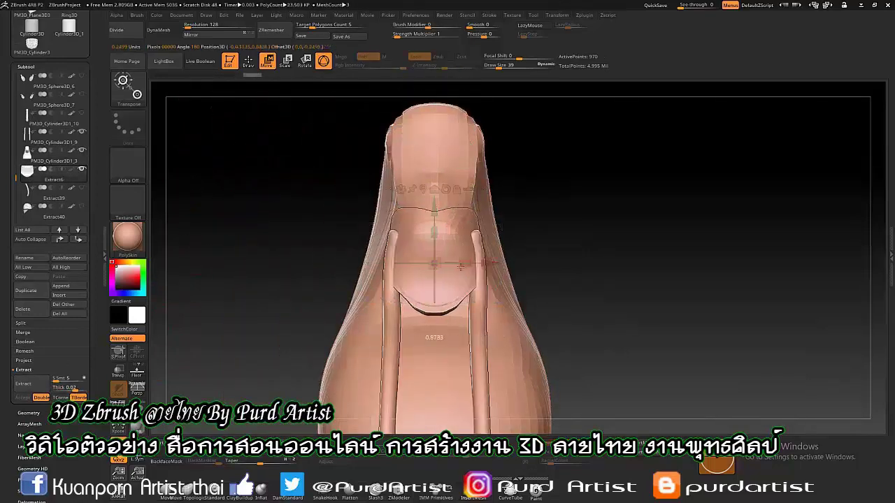
pyautogui.moveTo(321, 210)
pyautogui.mouseDown()
pyautogui.moveTo(239, 178)
pyautogui.moveTo(294, 182)
pyautogui.mouseUp()
# - Turn on DynaMesh for the Extract6 plate, confirming the subdivision freeze
pyautogui.click(248, 61)
pyautogui.click(158, 30)
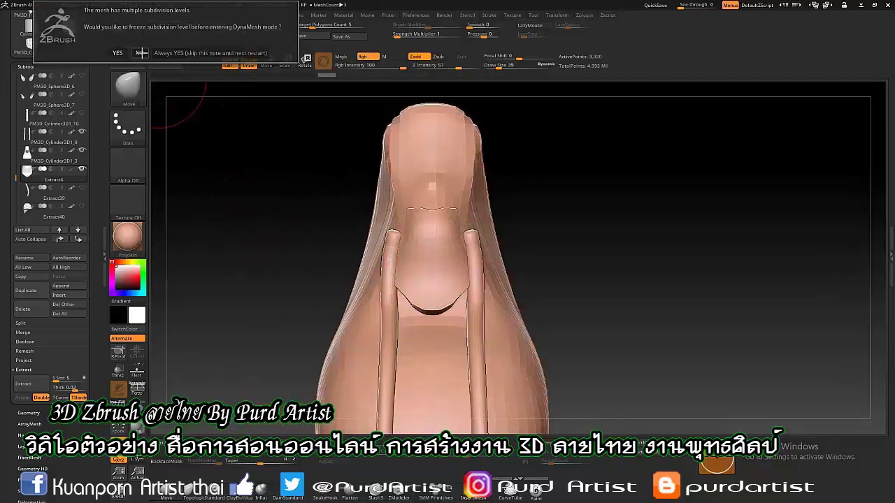
pyautogui.click(141, 53)
pyautogui.moveTo(629, 279); pyautogui.dragTo(360, 228)
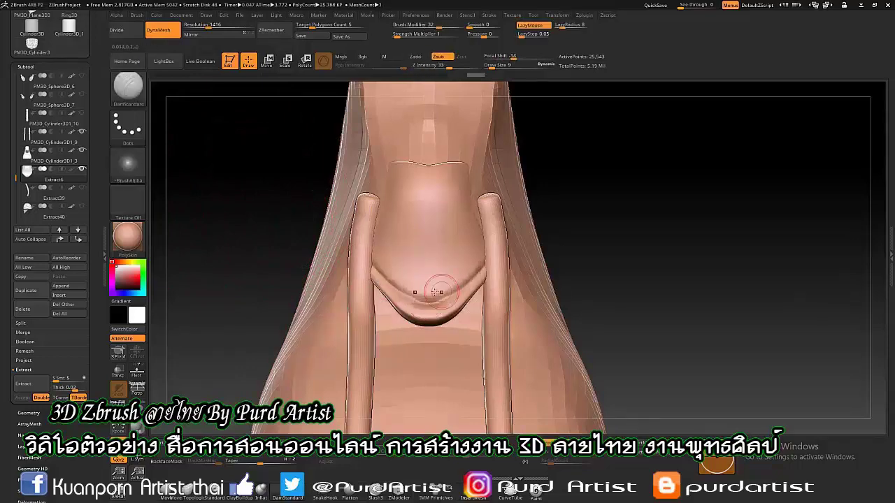
# - Move and shape the first scale plate on the front of the neck
pyautogui.moveTo(428, 213); pyautogui.dragTo(182, 207)
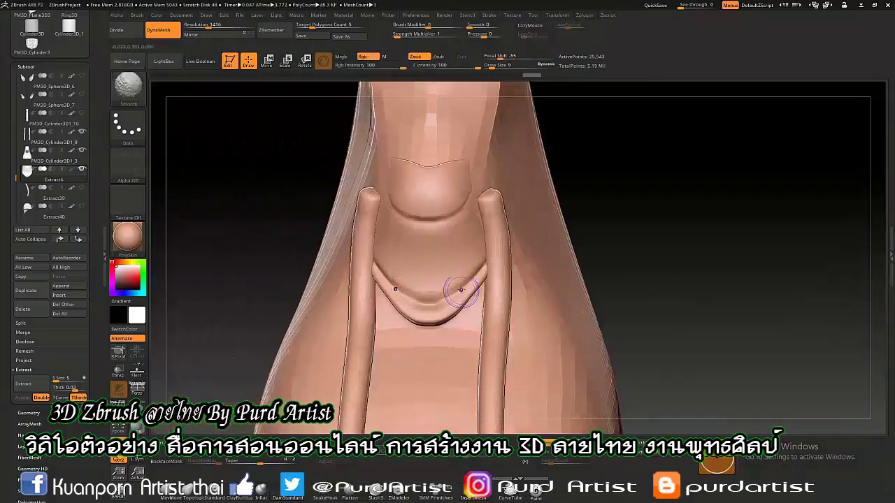
pyautogui.press('w')
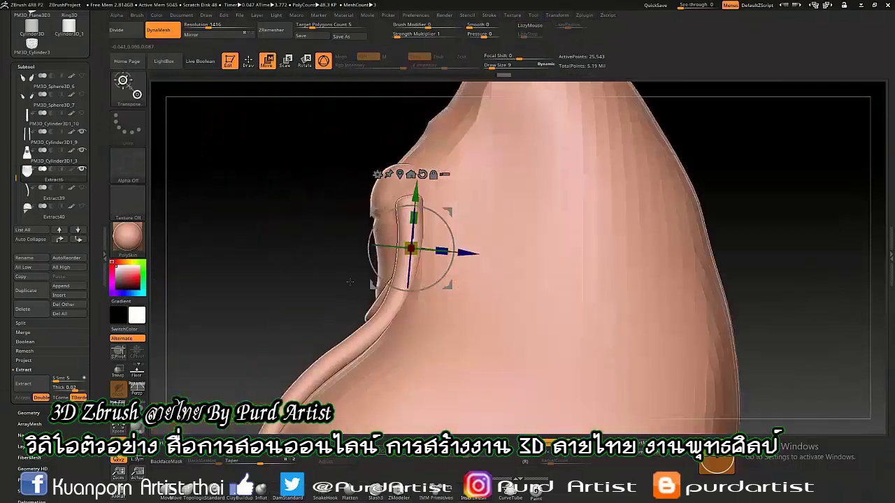
pyautogui.moveTo(182, 207)
pyautogui.mouseDown()
pyautogui.moveTo(330, 347)
pyautogui.moveTo(305, 335)
pyautogui.mouseUp()
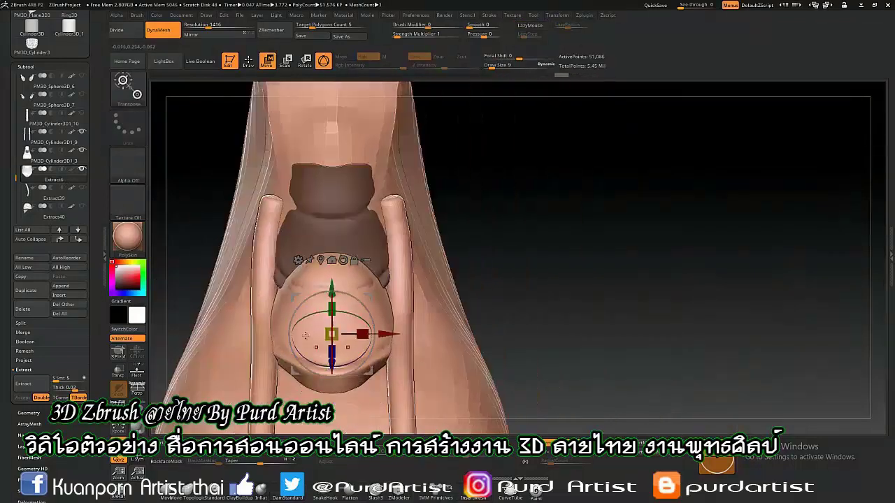
pyautogui.moveTo(531, 288); pyautogui.dragTo(397, 384)
pyautogui.moveTo(238, 296)
pyautogui.mouseDown()
pyautogui.moveTo(356, 346)
pyautogui.moveTo(386, 311)
pyautogui.mouseUp()
pyautogui.press('q')
pyautogui.moveTo(247, 242)
pyautogui.mouseDown()
pyautogui.moveTo(363, 294)
pyautogui.moveTo(420, 361)
pyautogui.moveTo(392, 377)
pyautogui.moveTo(355, 317)
pyautogui.moveTo(340, 246)
pyautogui.moveTo(350, 219)
pyautogui.moveTo(589, 252)
pyautogui.moveTo(375, 230)
pyautogui.mouseUp()
pyautogui.press('w')
pyautogui.press('q')
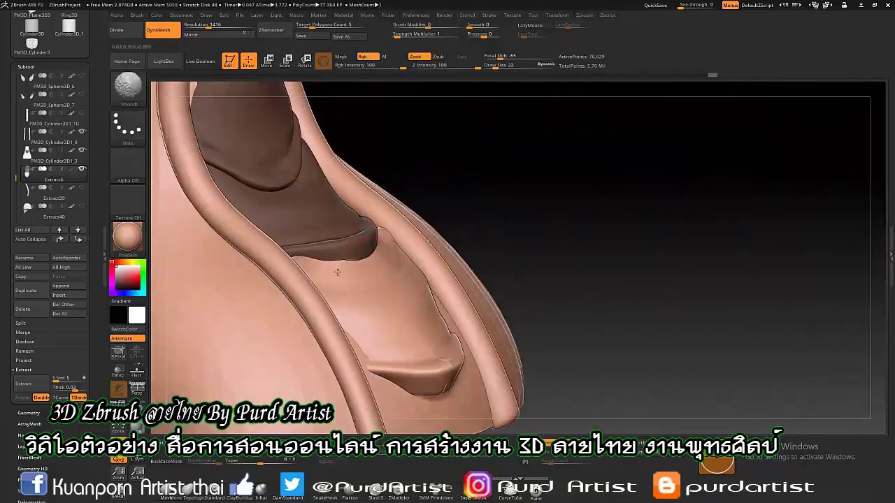
# - Position further plates into tiered bands ending in a pointed tip between the tubes
pyautogui.keyDown('shift'); pyautogui.moveTo(337, 272); pyautogui.dragTo(484, 279); pyautogui.keyUp('shift')
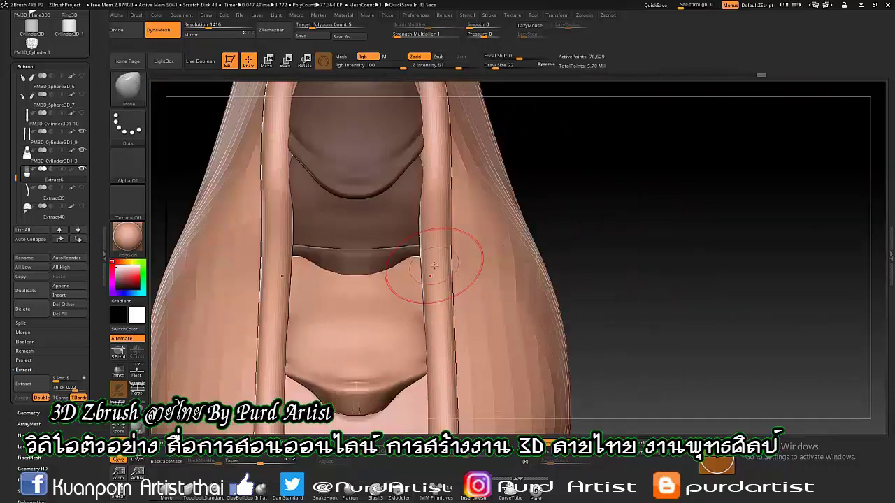
pyautogui.moveTo(434, 266); pyautogui.dragTo(360, 301)
pyautogui.press('w')
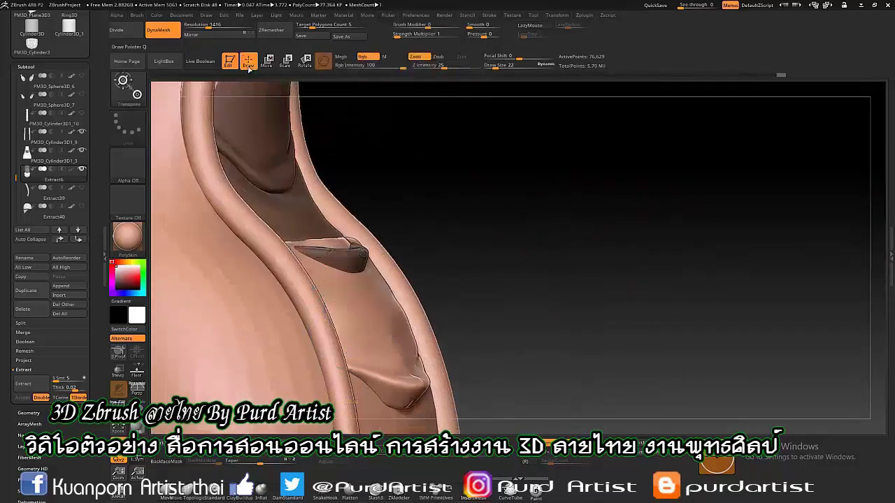
pyautogui.moveTo(467, 211)
pyautogui.mouseDown()
pyautogui.moveTo(391, 265)
pyautogui.moveTo(329, 358)
pyautogui.moveTo(226, 220)
pyautogui.mouseUp()
pyautogui.press('w')
pyautogui.press('q')
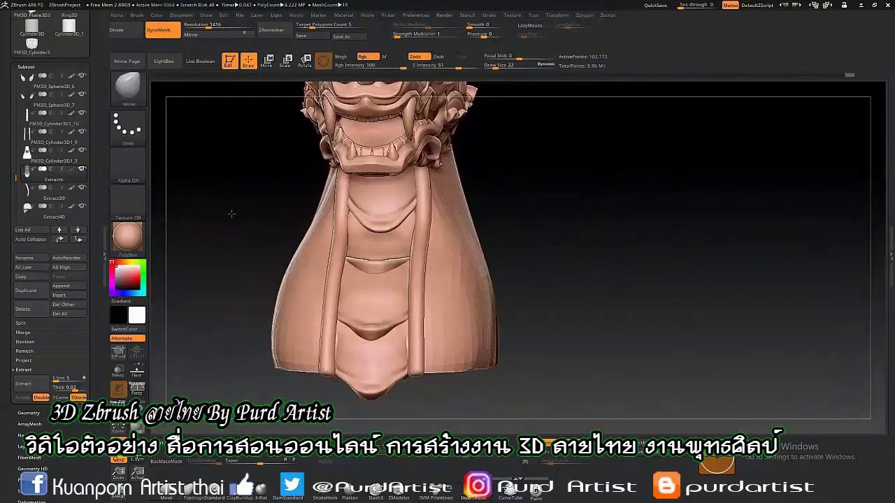
# - Pick the curl-shape insert brush, select Extract39, and undo the horn-shaped insert on the neck
pyautogui.moveTo(230, 210)
pyautogui.mouseDown()
pyautogui.moveTo(257, 179)
pyautogui.moveTo(312, 282)
pyautogui.mouseUp()
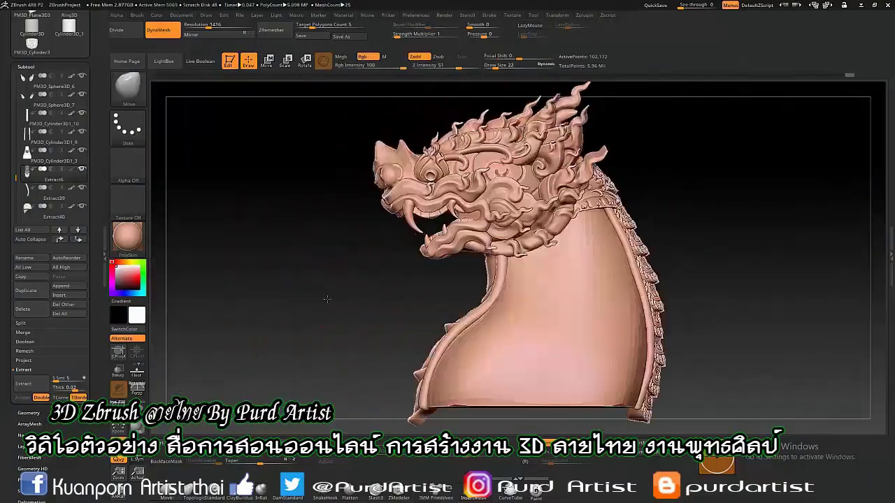
pyautogui.click(439, 497)
pyautogui.moveTo(611, 239); pyautogui.dragTo(531, 242)
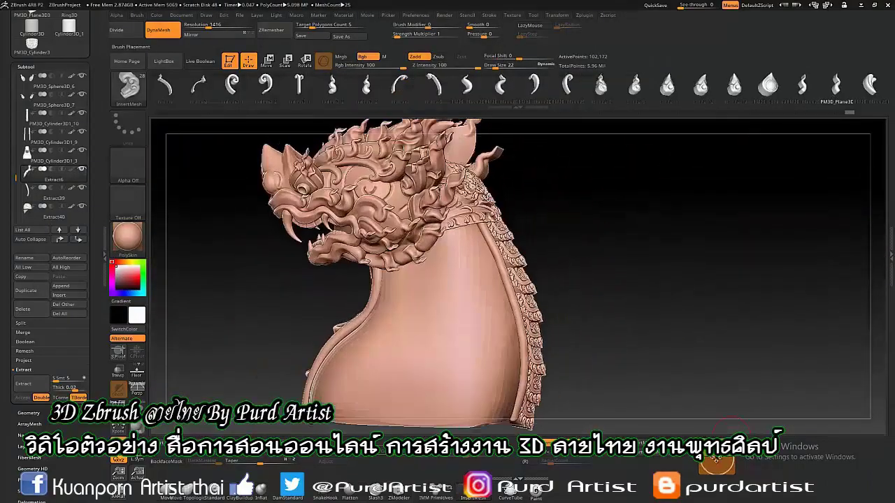
pyautogui.click(54, 155)
pyautogui.moveTo(225, 272); pyautogui.dragTo(665, 226)
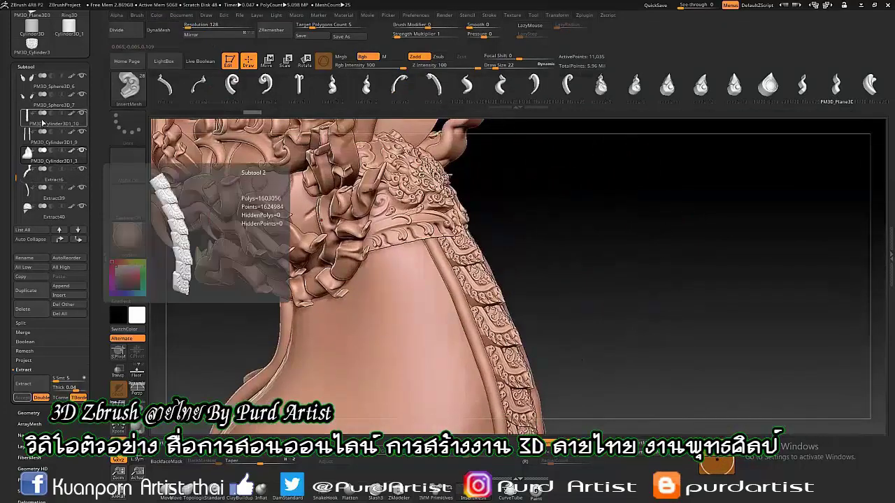
pyautogui.click(54, 198)
pyautogui.hotkey('ctrl', 'z')
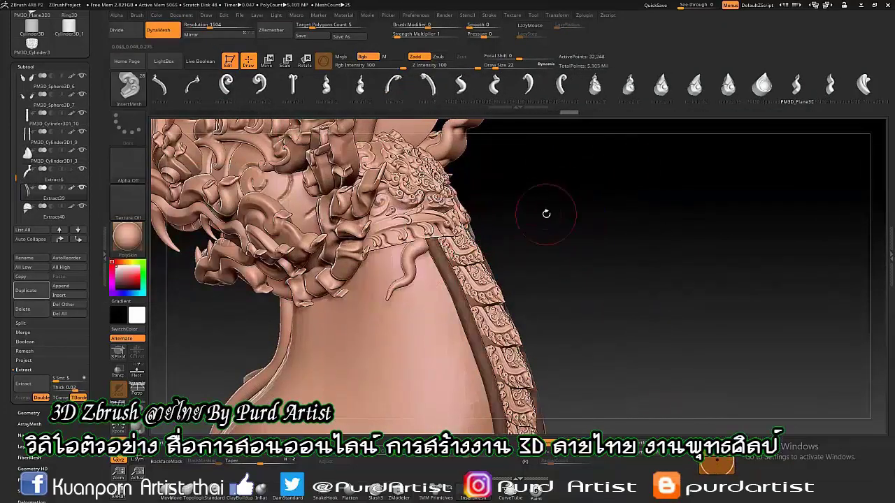
# - Split the horn mesh into pieces and move the claw piece beside the neck ridge
pyautogui.press('w')
pyautogui.moveTo(546, 213); pyautogui.dragTo(565, 215)
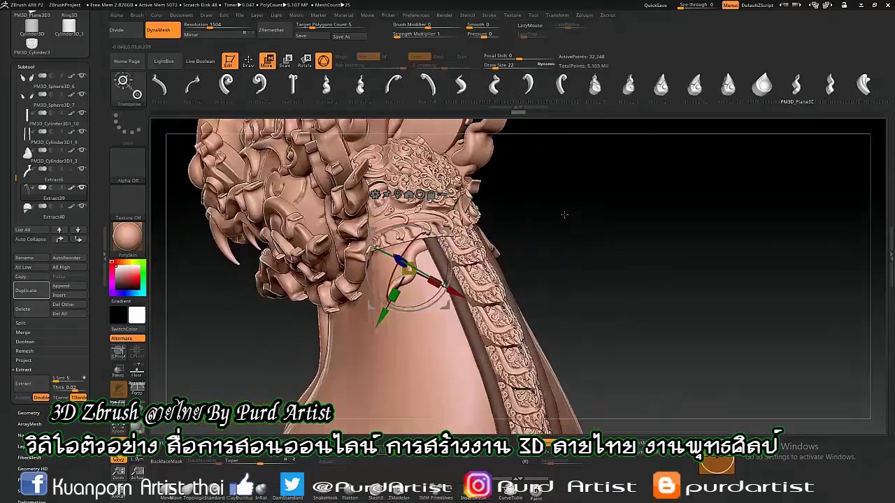
pyautogui.scroll(2, 565, 215)
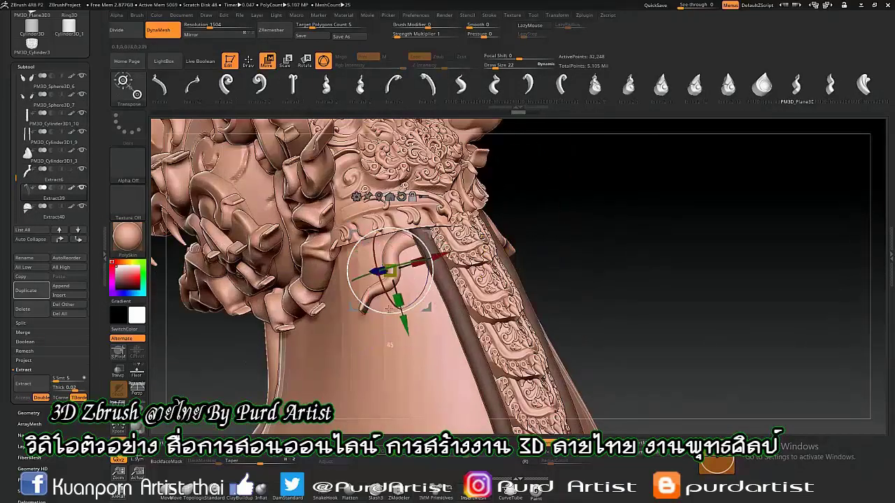
pyautogui.moveTo(572, 208)
pyautogui.mouseDown()
pyautogui.moveTo(411, 285)
pyautogui.moveTo(424, 292)
pyautogui.mouseUp()
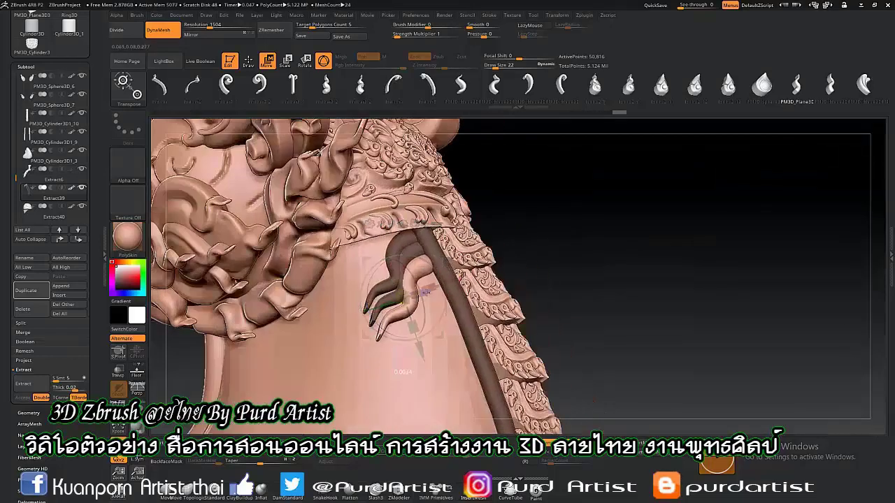
pyautogui.click(33, 190)
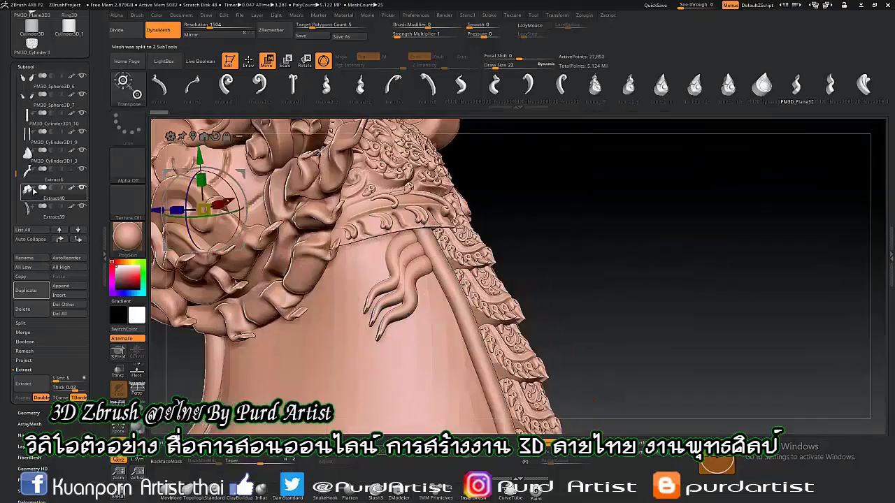
pyautogui.keyDown('alt'); pyautogui.click(392, 308); pyautogui.keyUp('alt')
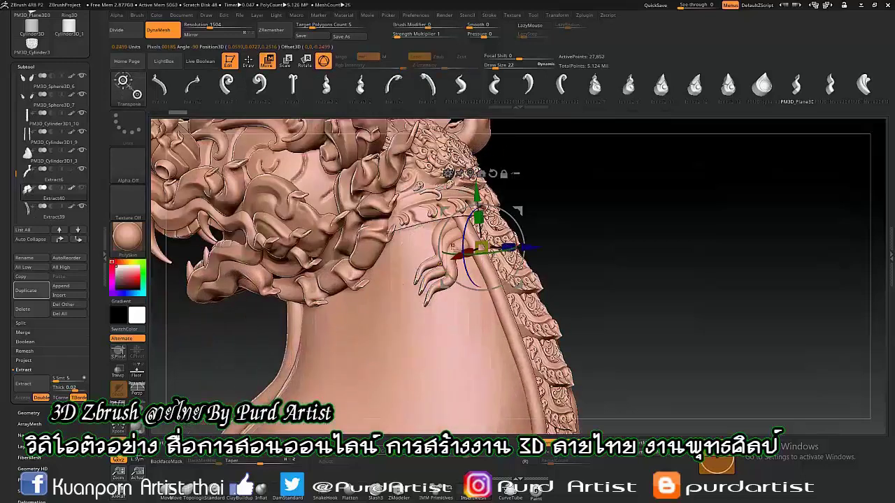
pyautogui.moveTo(439, 339); pyautogui.dragTo(419, 338)
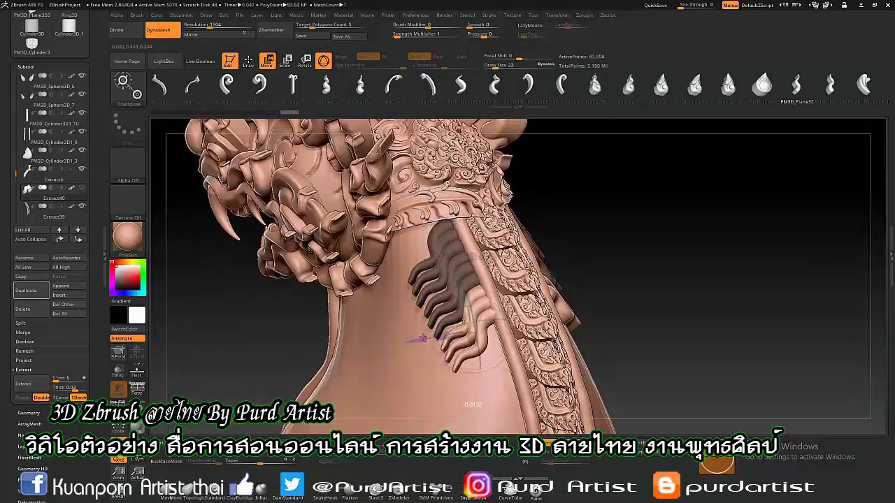
pyautogui.moveTo(422, 338)
pyautogui.mouseDown()
pyautogui.moveTo(433, 328)
pyautogui.moveTo(447, 350)
pyautogui.moveTo(504, 341)
pyautogui.moveTo(463, 196)
pyautogui.mouseUp()
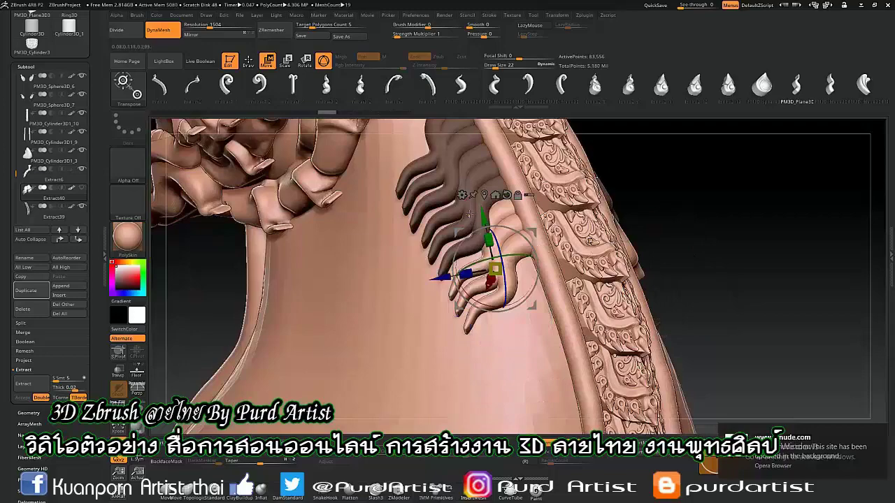
# - Frame the whole naga head to review the curled fins along the neck
pyautogui.press('q')
pyautogui.moveTo(469, 214); pyautogui.dragTo(257, 210)
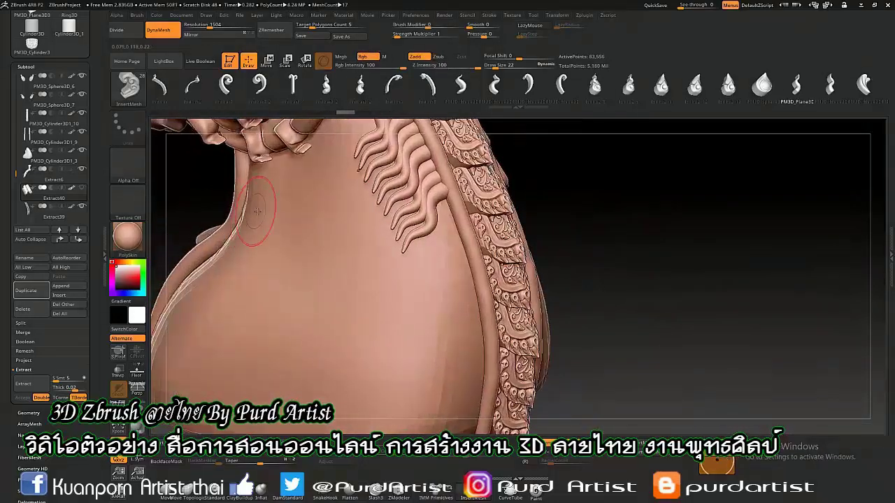
pyautogui.press('f')
pyautogui.moveTo(370, 296); pyautogui.dragTo(375, 272)
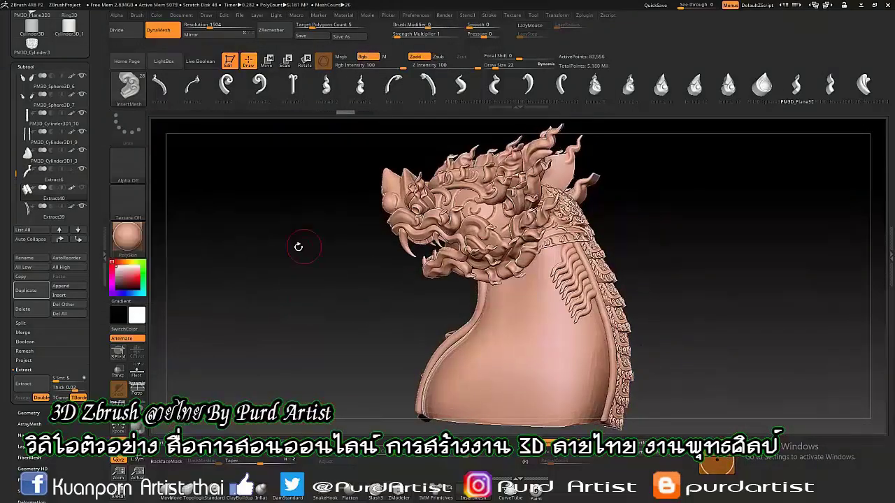
# - Select Extract6 and adjust the neck ornament's position with the gizmo
pyautogui.press('w')
pyautogui.moveTo(594, 293); pyautogui.dragTo(503, 283)
pyautogui.click(253, 63)
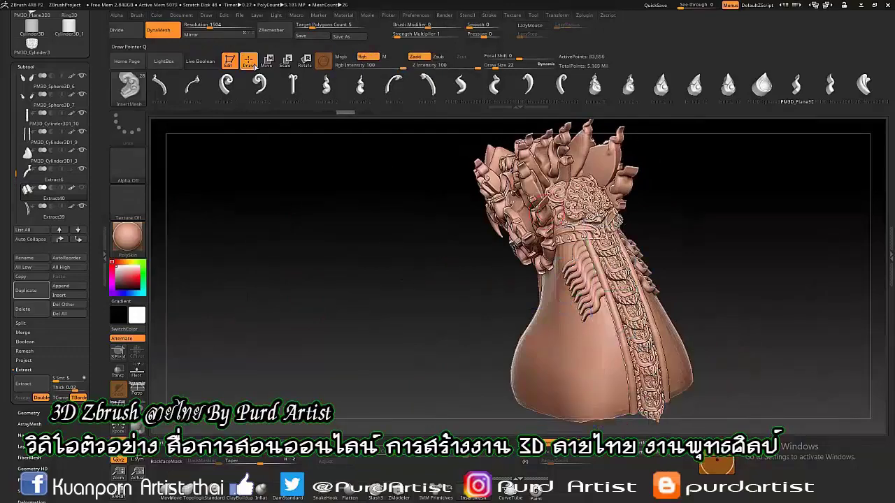
pyautogui.moveTo(336, 280)
pyautogui.mouseDown()
pyautogui.moveTo(358, 268)
pyautogui.moveTo(300, 292)
pyautogui.mouseUp()
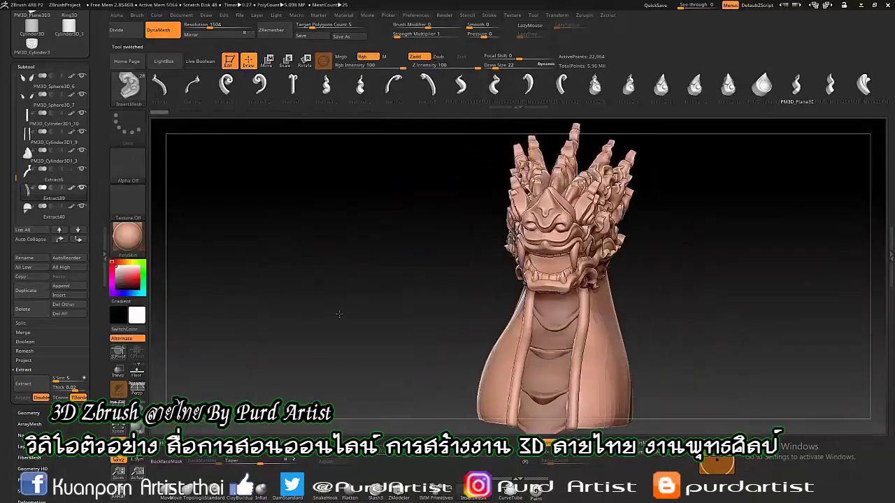
pyautogui.click(78, 170)
pyautogui.moveTo(171, 209)
pyautogui.mouseDown()
pyautogui.moveTo(250, 239)
pyautogui.moveTo(261, 251)
pyautogui.moveTo(261, 293)
pyautogui.mouseUp()
pyautogui.press('w')
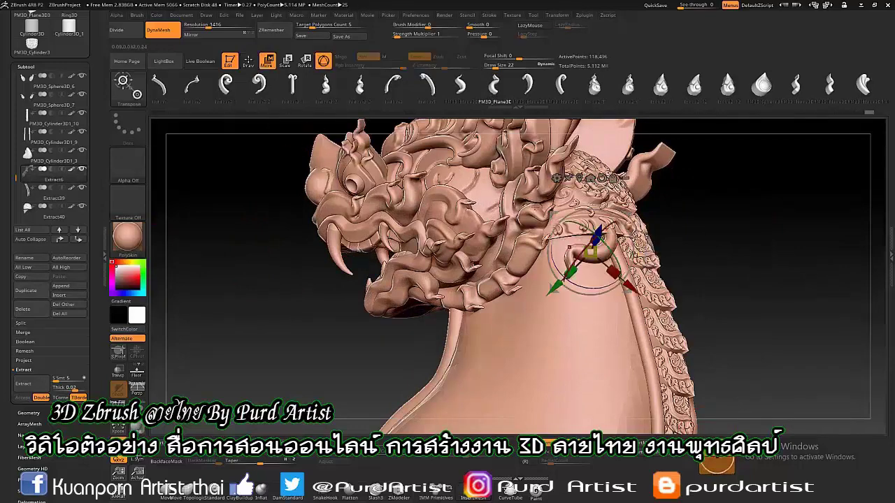
pyautogui.moveTo(249, 239); pyautogui.dragTo(209, 239)
pyautogui.press('q')
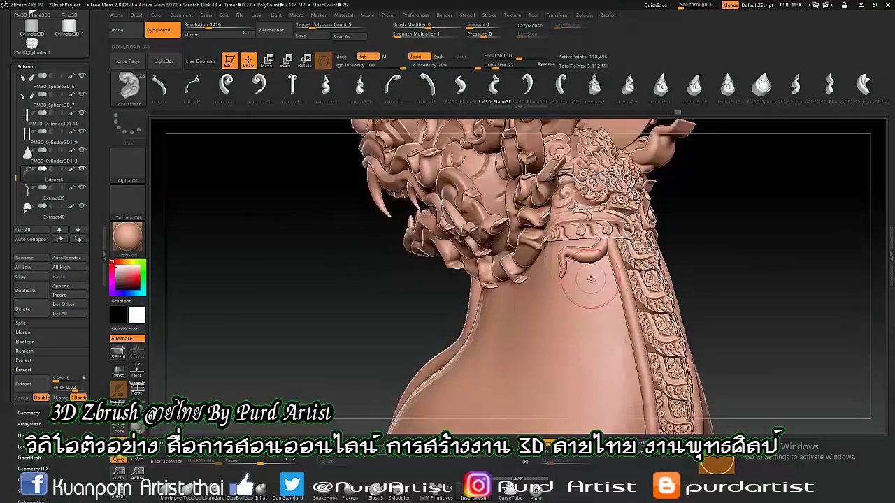
pyautogui.press('w')
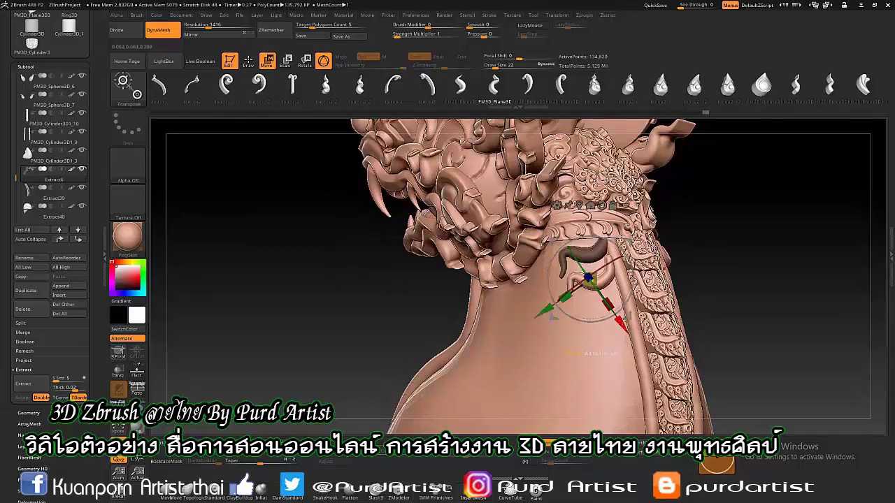
pyautogui.press('q')
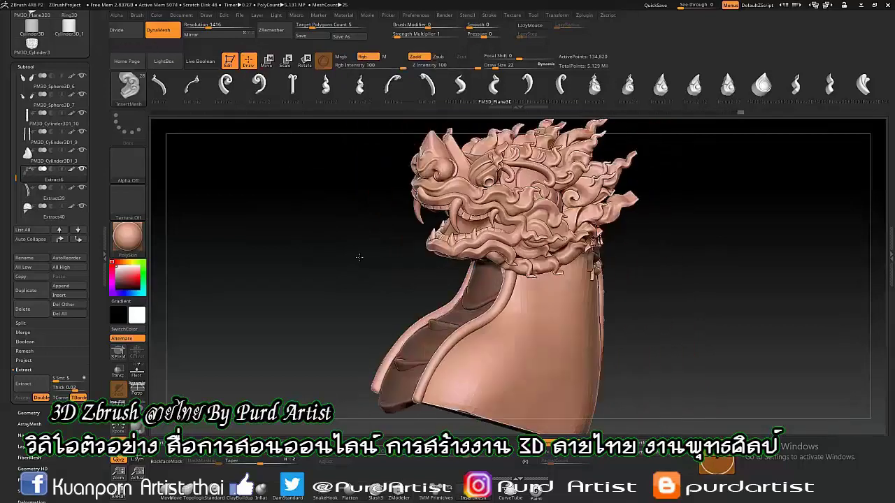
pyautogui.moveTo(363, 147); pyautogui.dragTo(270, 141)
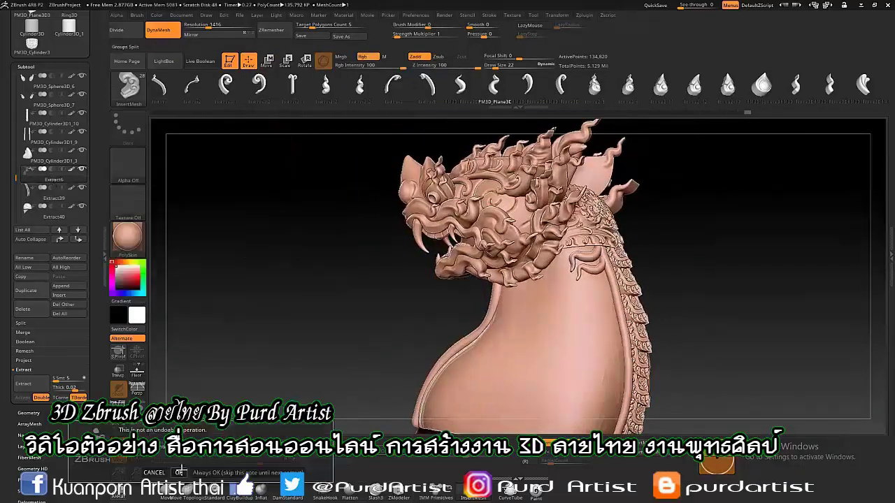
# - Duplicate the Extract10 curl and slide the copy down alongside the spine ridge
pyautogui.click(43, 190)
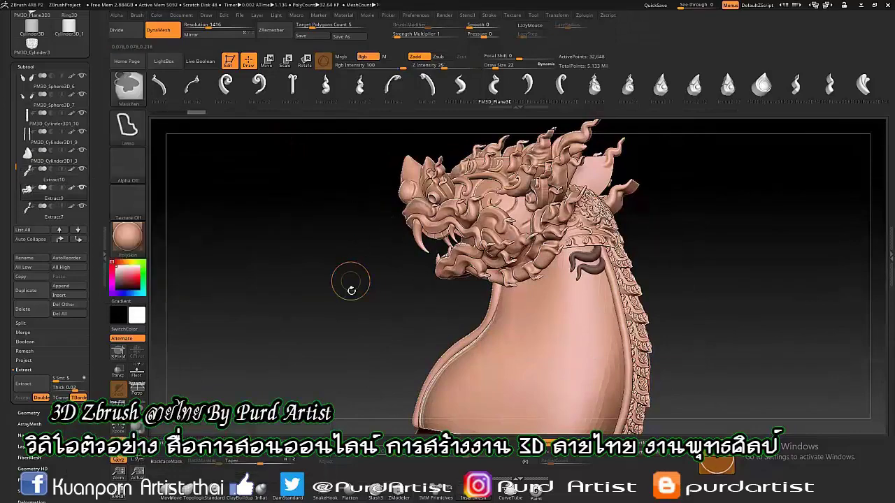
pyautogui.moveTo(350, 287)
pyautogui.mouseDown()
pyautogui.moveTo(340, 266)
pyautogui.moveTo(216, 200)
pyautogui.mouseUp()
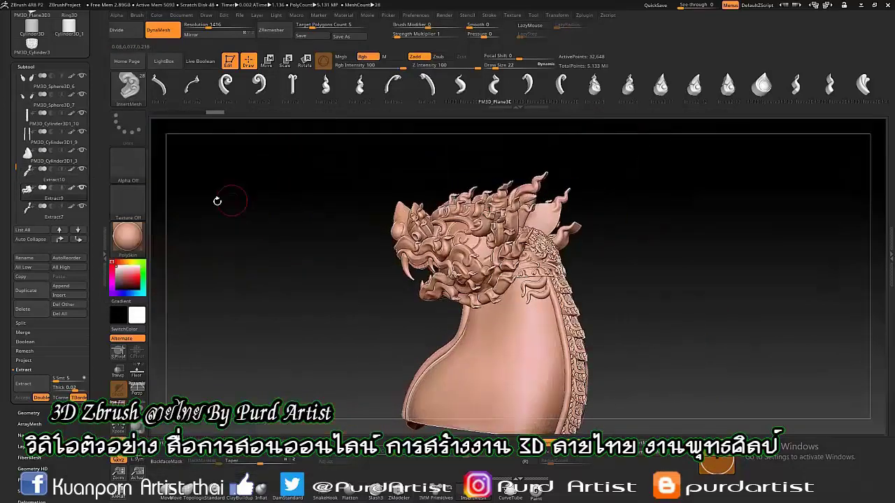
pyautogui.click(42, 289)
pyautogui.press('w')
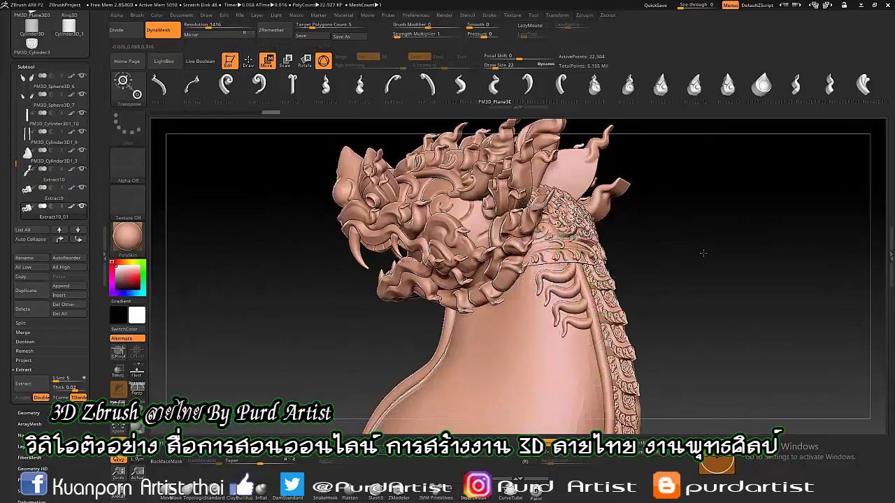
pyautogui.moveTo(702, 253); pyautogui.dragTo(538, 386)
pyautogui.moveTo(302, 277); pyautogui.dragTo(302, 291)
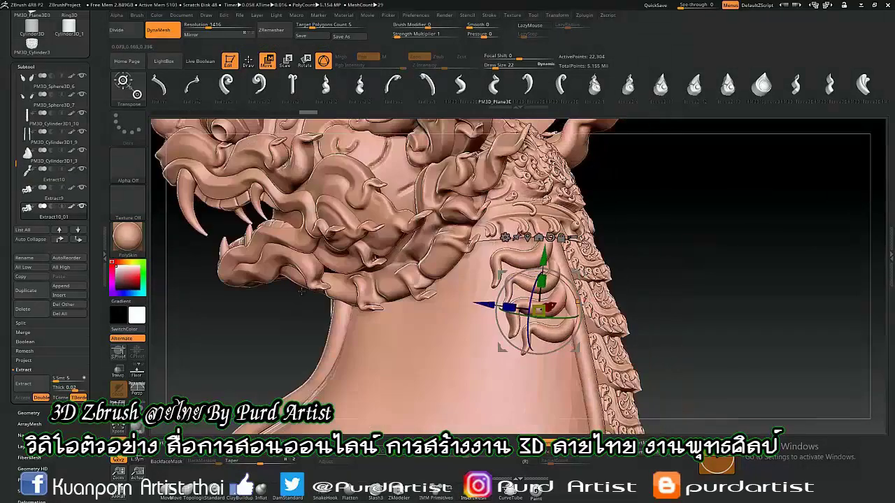
pyautogui.moveTo(509, 402); pyautogui.dragTo(477, 271)
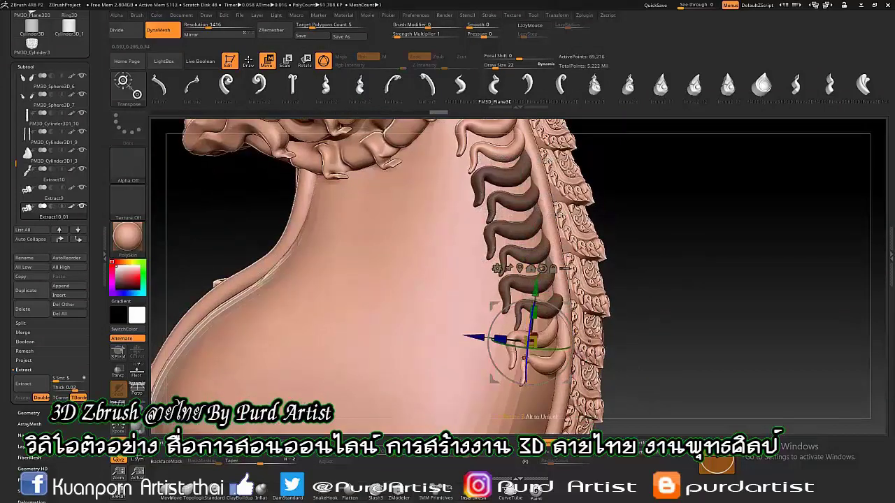
pyautogui.moveTo(648, 281); pyautogui.dragTo(496, 323)
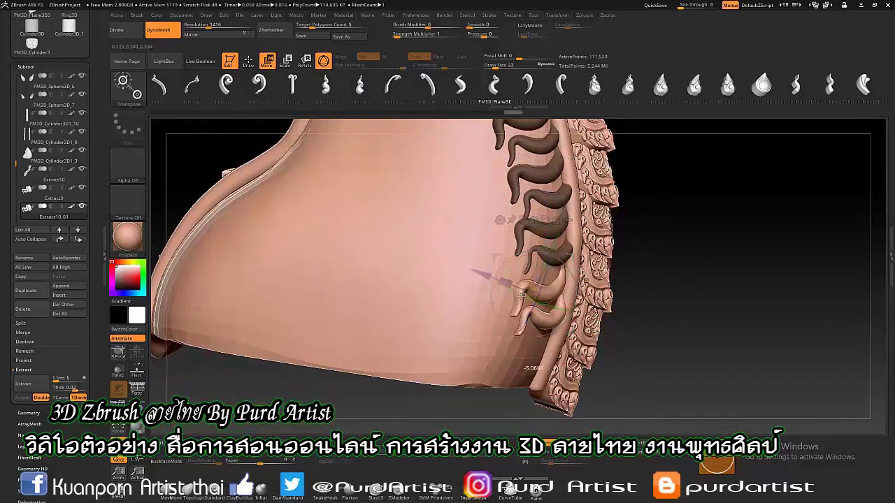
pyautogui.moveTo(521, 295); pyautogui.dragTo(548, 243)
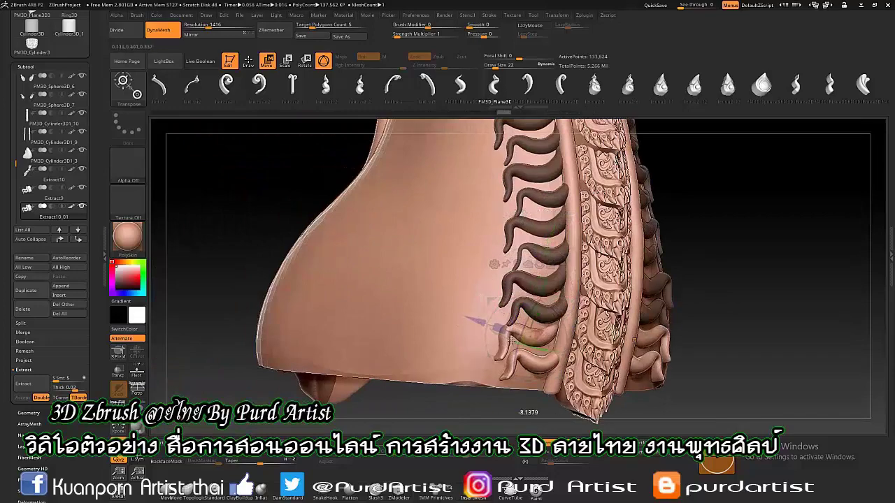
pyautogui.moveTo(654, 363); pyautogui.dragTo(429, 260)
pyautogui.press('q')
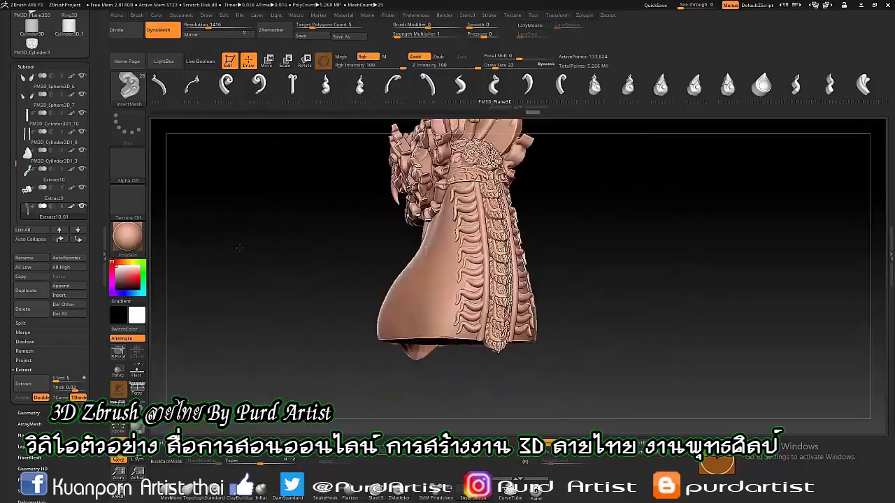
# - Activate the Extract10_01 copy and frame the neck and spine up close
pyautogui.moveTo(322, 223); pyautogui.dragTo(279, 207)
pyautogui.click(61, 220)
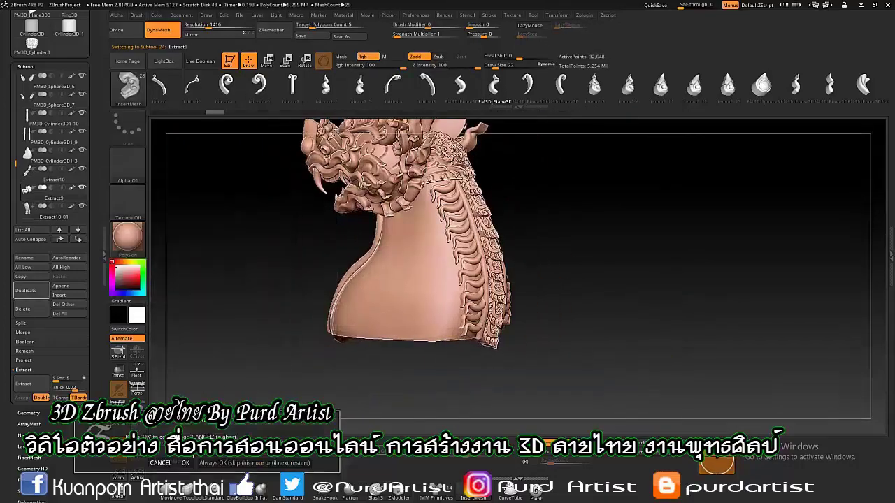
pyautogui.press('w')
pyautogui.press('f')
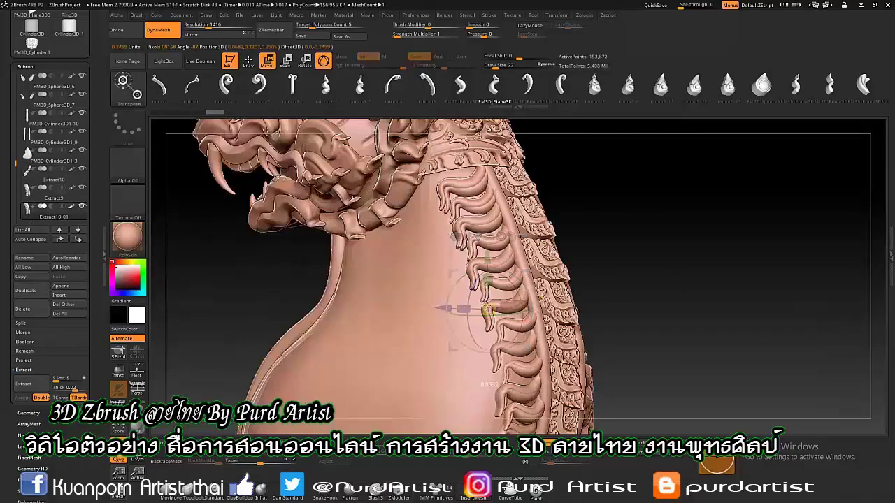
pyautogui.moveTo(596, 218)
pyautogui.mouseDown()
pyautogui.moveTo(618, 223)
pyautogui.moveTo(532, 231)
pyautogui.moveTo(501, 267)
pyautogui.moveTo(671, 265)
pyautogui.moveTo(734, 252)
pyautogui.mouseUp()
# - Switch to the Move brush and make the Extract9 part active
pyautogui.click(248, 61)
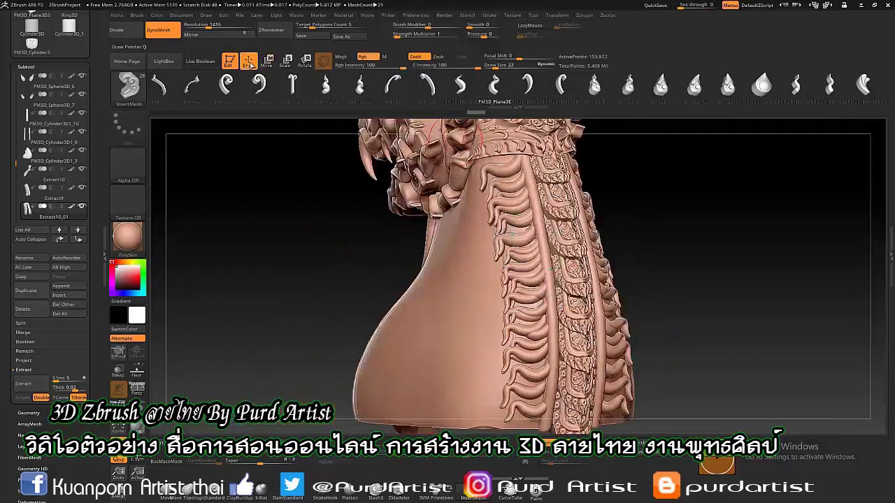
pyautogui.moveTo(490, 265)
pyautogui.mouseDown()
pyautogui.moveTo(629, 265)
pyautogui.moveTo(474, 176)
pyautogui.mouseUp()
pyautogui.press('b')
pyautogui.press('m')
pyautogui.press('v')
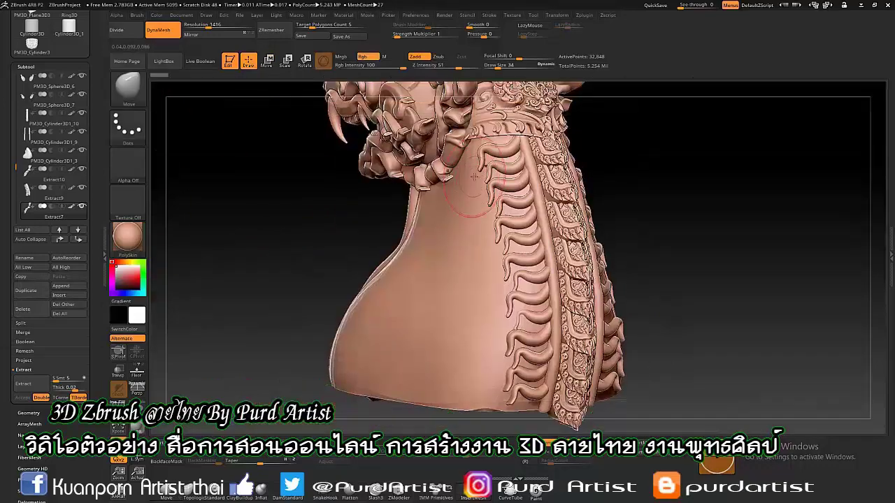
pyautogui.keyDown('alt'); pyautogui.click(462, 167); pyautogui.keyUp('alt')
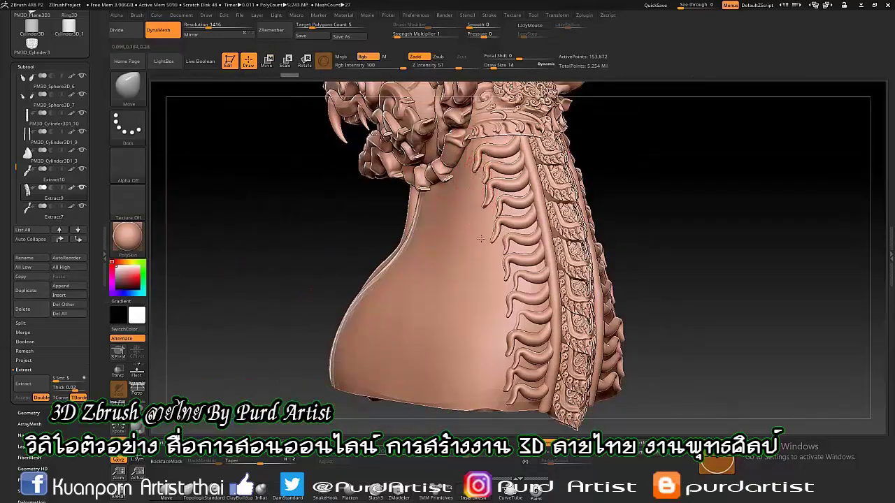
# - Position curl ornaments on either side of the front neck plate, just below the jaw
pyautogui.scroll(2, 480, 240)
pyautogui.scroll(3, 500, 255)
pyautogui.scroll(-2, 486, 153)
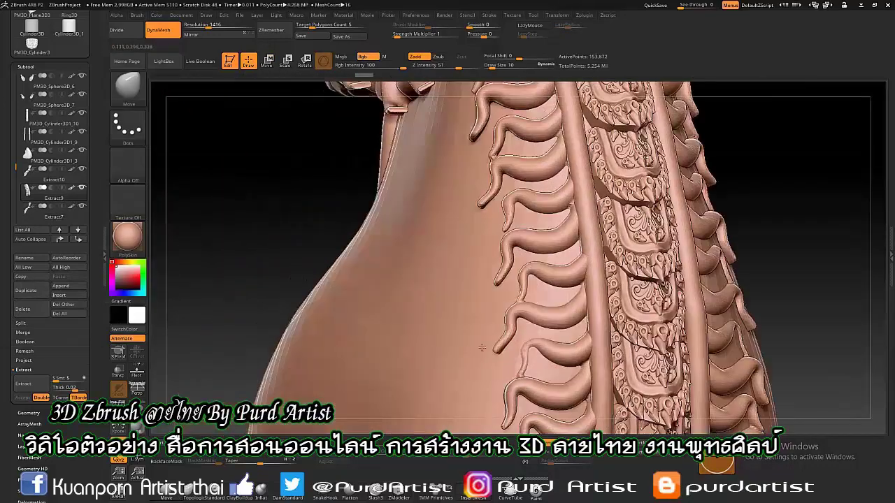
pyautogui.scroll(-2, 547, 407)
pyautogui.scroll(-3, 552, 404)
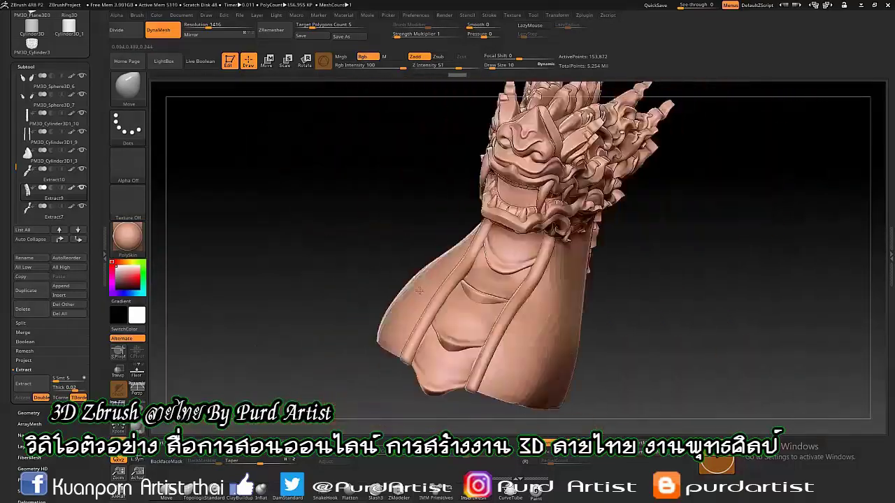
pyautogui.moveTo(552, 404)
pyautogui.mouseDown()
pyautogui.moveTo(371, 233)
pyautogui.moveTo(457, 458)
pyautogui.mouseUp()
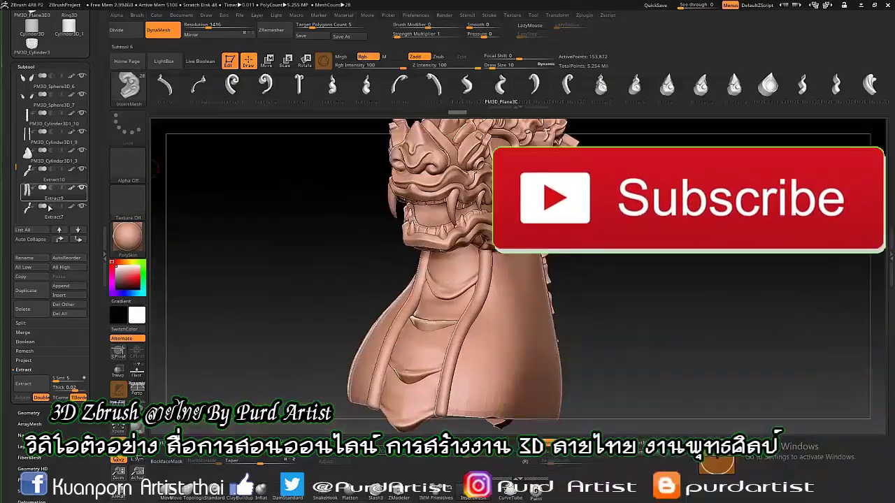
pyautogui.scroll(5, 526, 263)
pyautogui.moveTo(526, 264); pyautogui.dragTo(428, 241)
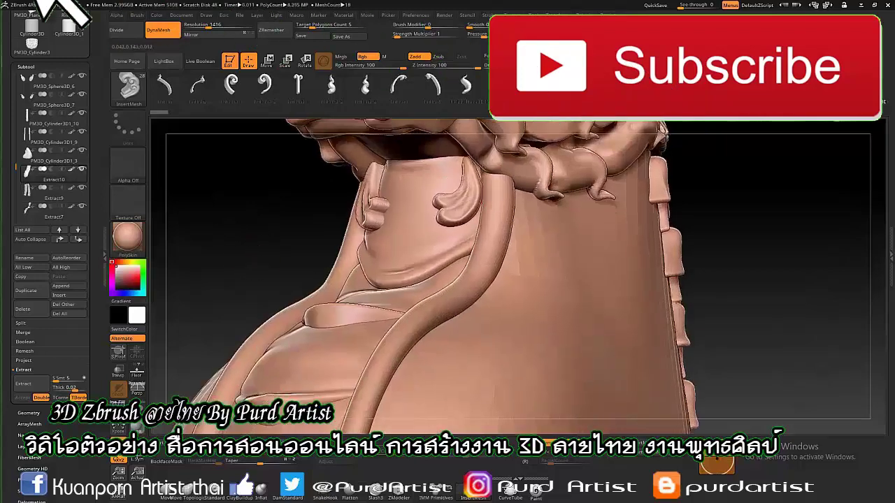
pyautogui.press('w')
pyautogui.press('f')
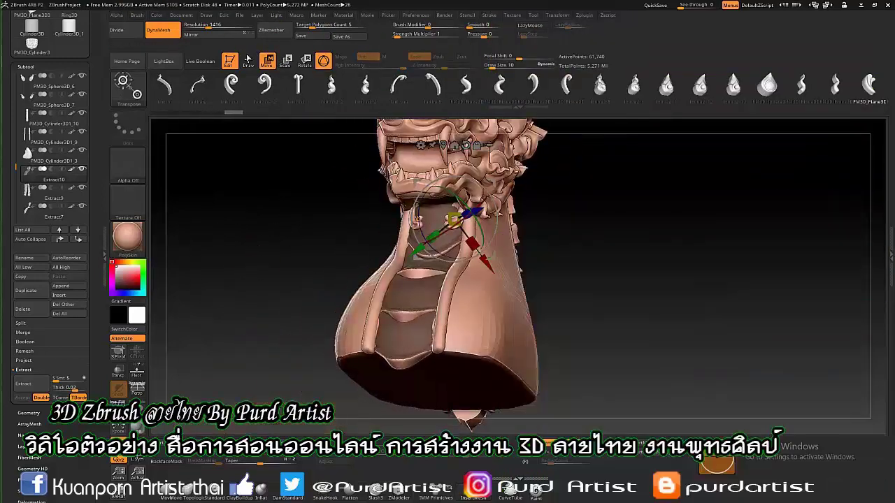
pyautogui.press('q')
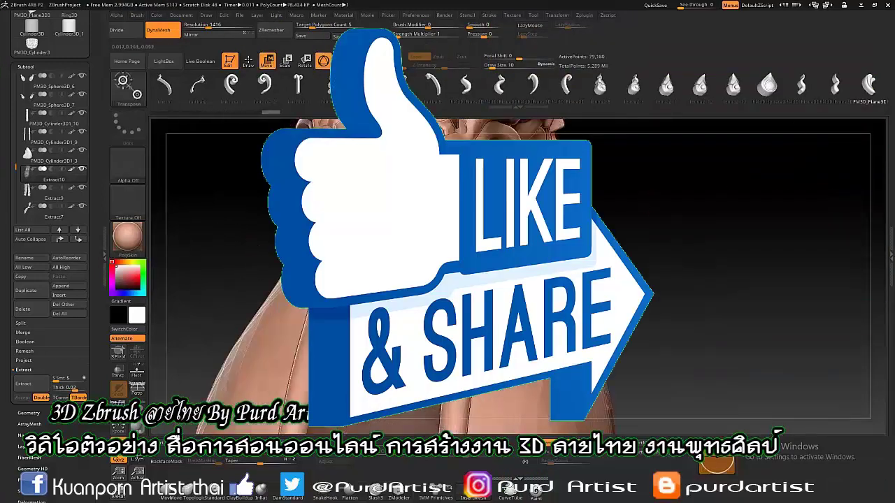
pyautogui.press('q')
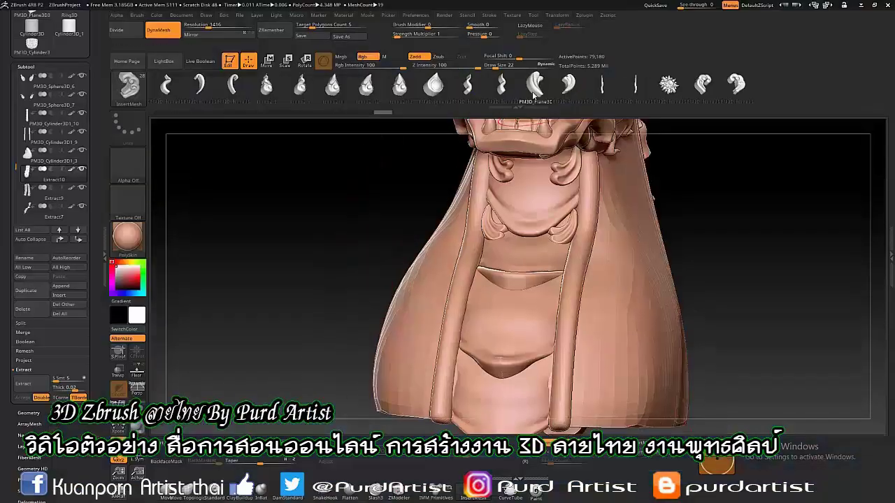
# - Nudge the inserted curls into place along the front neck band with the Move brush
pyautogui.keyDown('alt'); pyautogui.click(561, 283); pyautogui.keyUp('alt')
pyautogui.moveTo(593, 286); pyautogui.dragTo(629, 280, button='right')
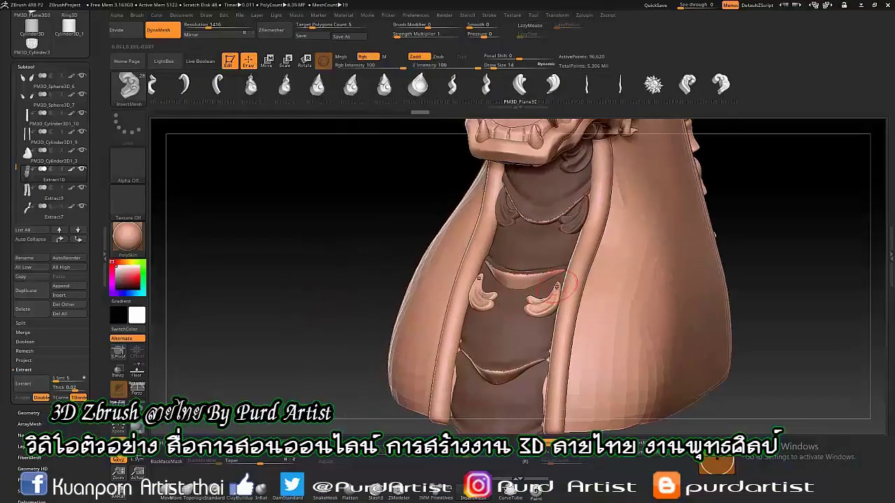
pyautogui.press('b')
pyautogui.press('m')
pyautogui.press('v')
pyautogui.moveTo(526, 265); pyautogui.dragTo(464, 241, button='right')
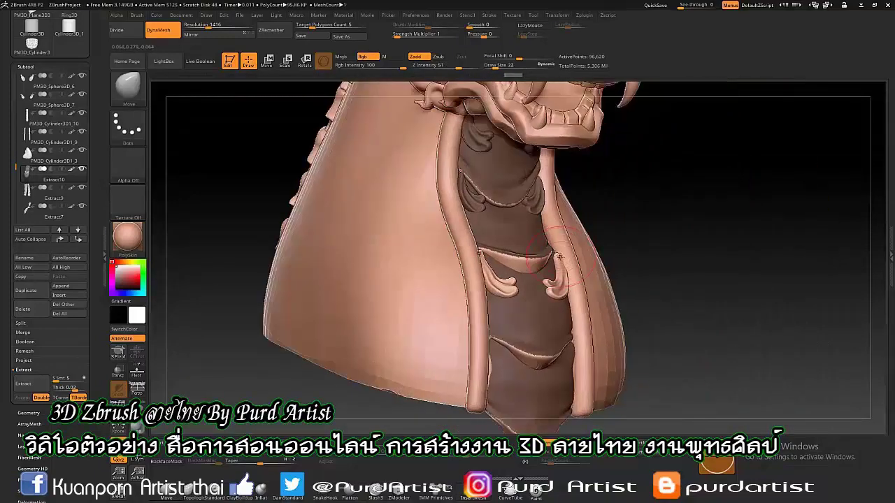
pyautogui.keyDown('shift'); pyautogui.moveTo(559, 265); pyautogui.dragTo(500, 347, button='right'); pyautogui.keyUp('shift')
# - Reposition the curls along the neck band edge using the Transpose gizmo
pyautogui.press('w')
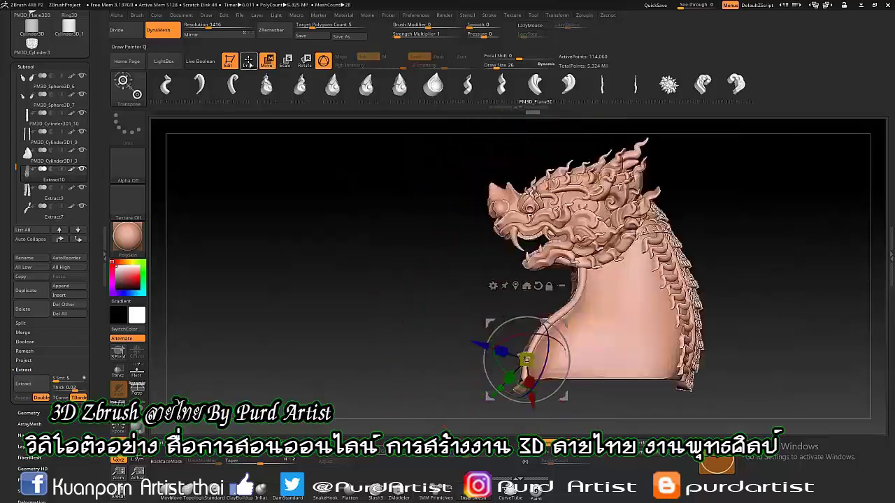
pyautogui.press('q')
pyautogui.moveTo(402, 248); pyautogui.dragTo(339, 138, button='right')
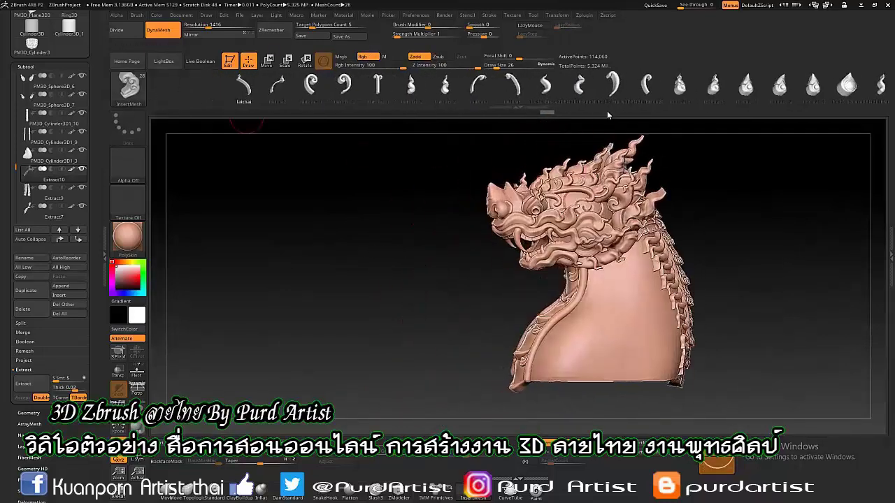
pyautogui.press('w')
pyautogui.moveTo(448, 315)
pyautogui.keyDown('alt'); pyautogui.mouseDown(button='right')
pyautogui.moveTo(604, 390)
pyautogui.moveTo(599, 346)
pyautogui.mouseUp(button='right'); pyautogui.keyUp('alt')
pyautogui.press('q')
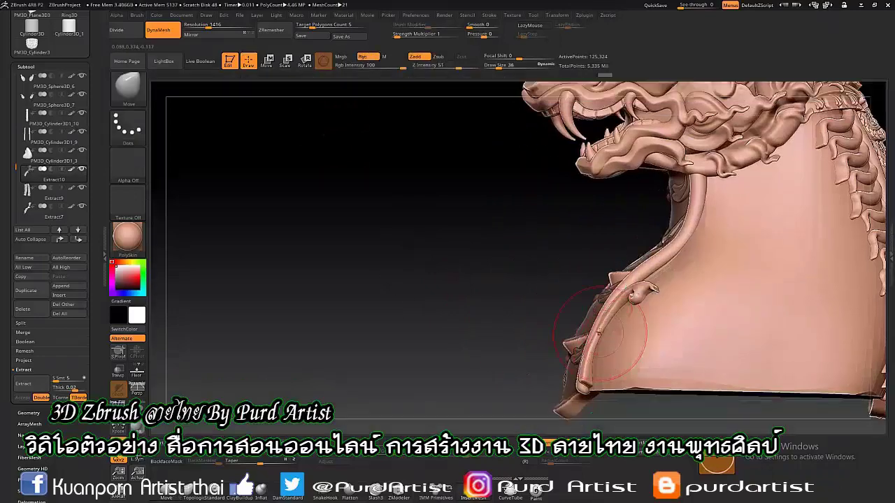
pyautogui.moveTo(496, 308); pyautogui.dragTo(447, 315, button='right')
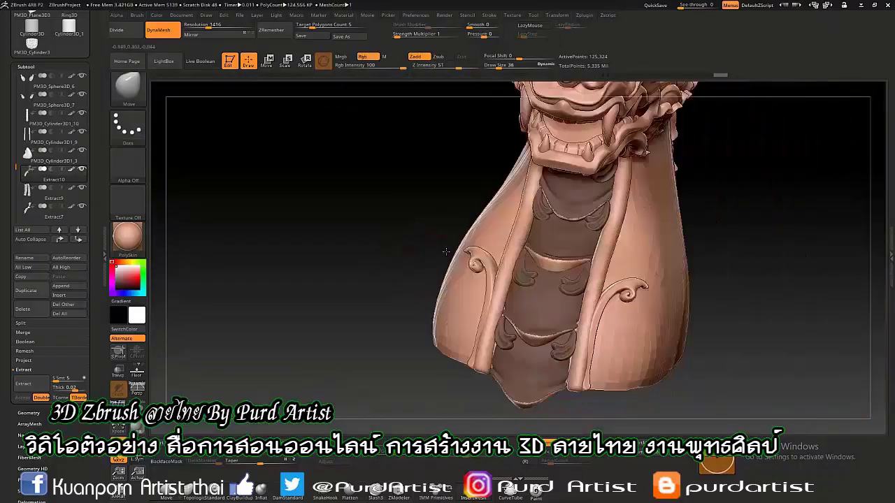
# - Insert more curl meshes along the neck's side ridge and shape them with Move
pyautogui.click(494, 466)
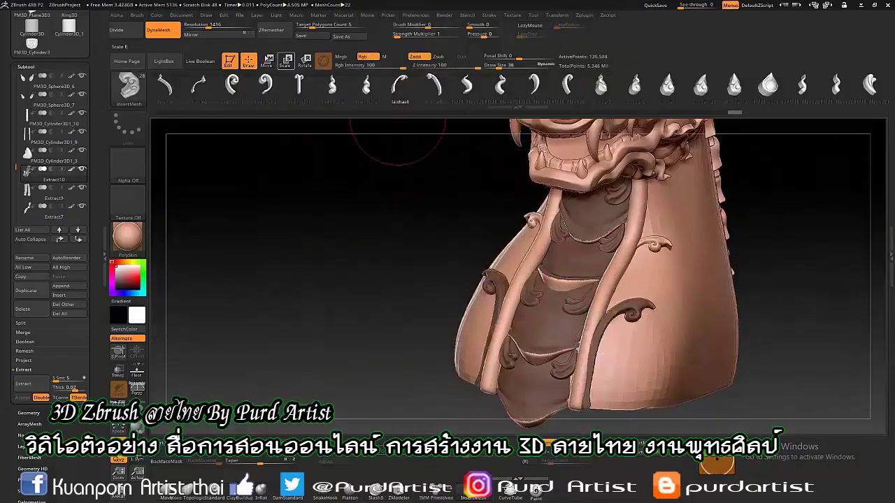
pyautogui.press('w')
pyautogui.moveTo(511, 267)
pyautogui.mouseDown(button='right')
pyautogui.moveTo(618, 304)
pyautogui.moveTo(615, 243)
pyautogui.mouseUp(button='right')
pyautogui.press('q')
pyautogui.press('b')
pyautogui.press('m')
pyautogui.press('v')
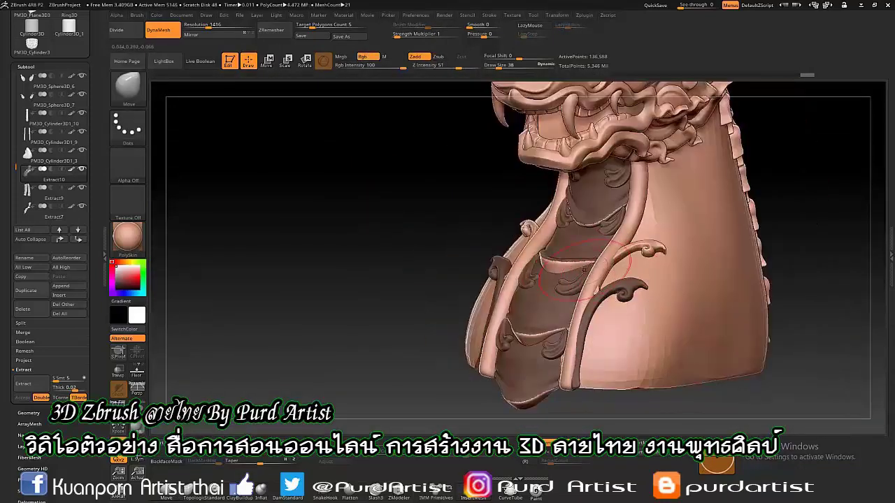
# - Stack further curls up the neck plate's side edge toward the jaw, then select PM3D_Cylinder3D1_3
pyautogui.press('b')
pyautogui.press('i')
pyautogui.press('m')
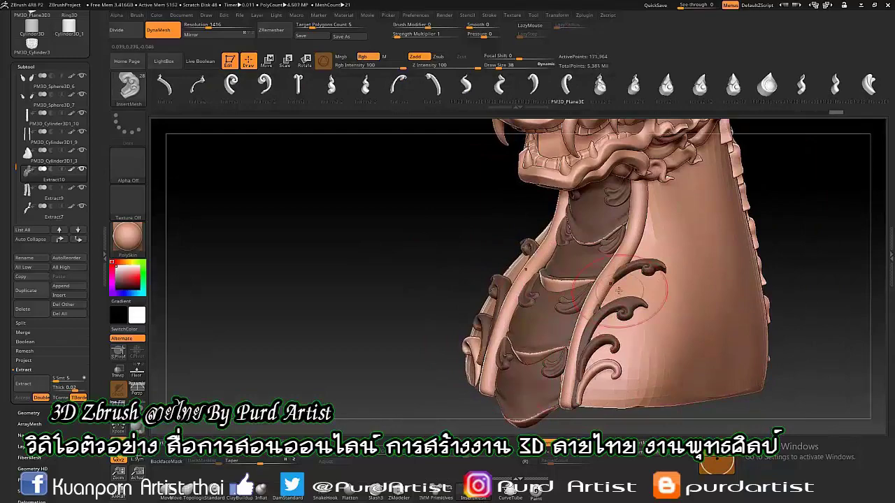
pyautogui.keyDown('alt'); pyautogui.moveTo(489, 262); pyautogui.dragTo(490, 230, button='right'); pyautogui.keyUp('alt')
pyautogui.press('w')
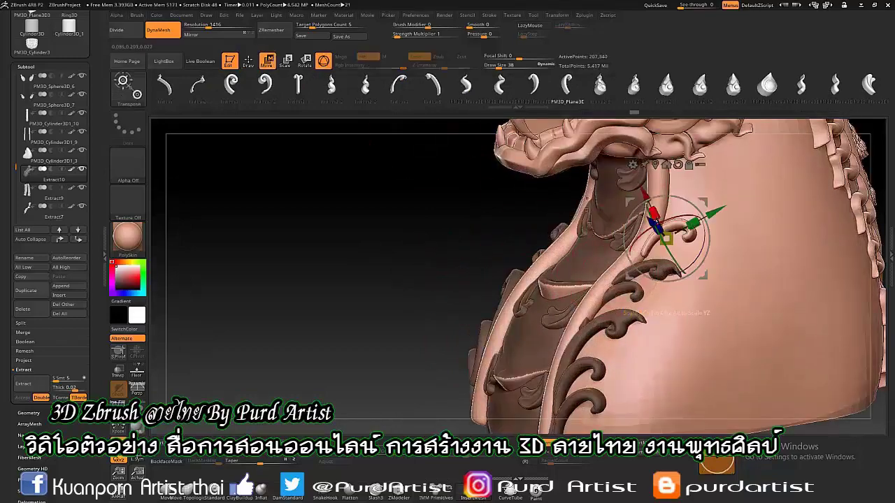
pyautogui.moveTo(706, 219)
pyautogui.keyDown('alt'); pyautogui.mouseDown(button='right')
pyautogui.moveTo(589, 220)
pyautogui.moveTo(429, 259)
pyautogui.moveTo(481, 266)
pyautogui.moveTo(403, 249)
pyautogui.mouseUp(button='right'); pyautogui.keyUp('alt')
pyautogui.press('q')
pyautogui.click(53, 151)
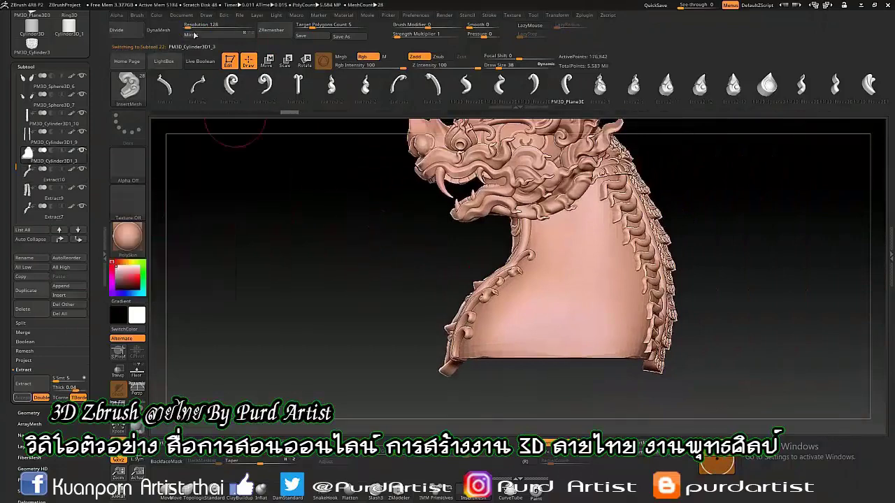
# - Orbit and frame the bust to review the carved swirl grooves on the neck's side
pyautogui.moveTo(320, 222); pyautogui.dragTo(433, 231, button='right')
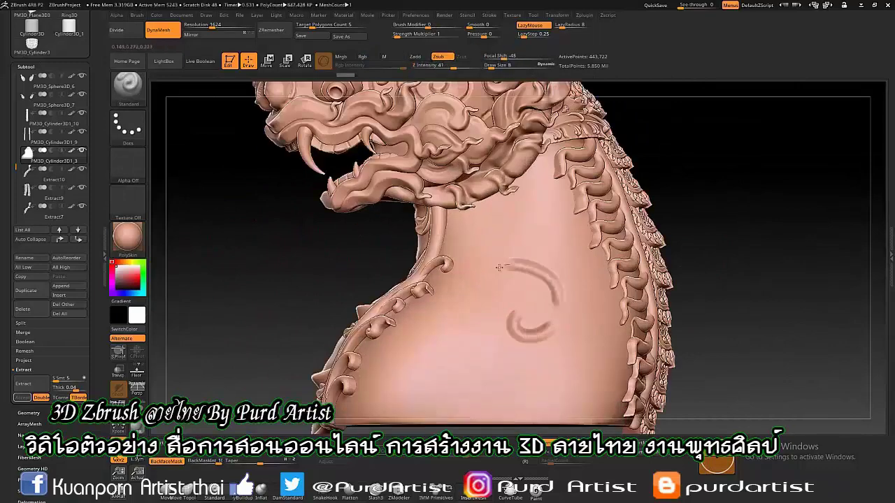
pyautogui.press('f')
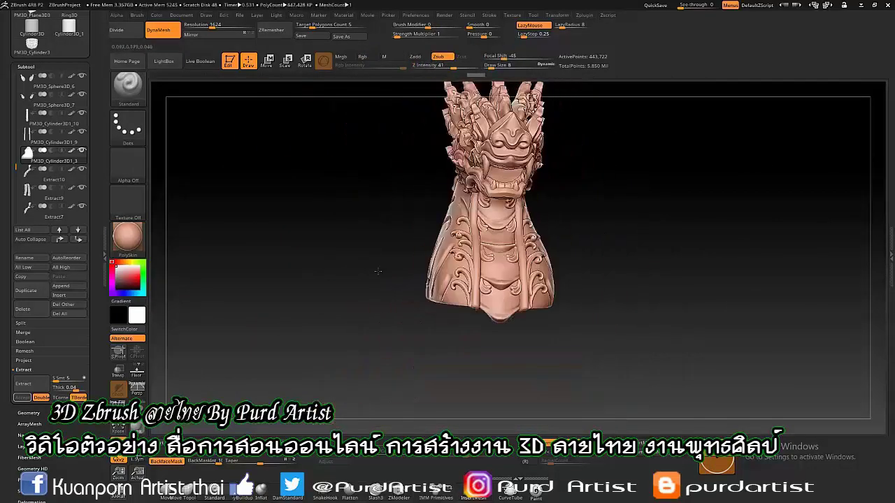
pyautogui.keyDown('alt'); pyautogui.moveTo(420, 244); pyautogui.dragTo(552, 212, button='right'); pyautogui.keyUp('alt')
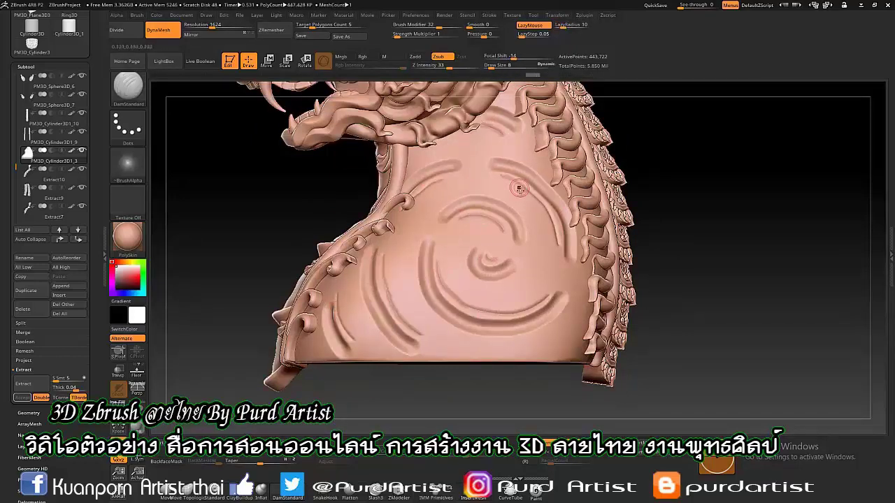
pyautogui.press('f')
pyautogui.moveTo(334, 259)
pyautogui.mouseDown()
pyautogui.moveTo(296, 283)
pyautogui.moveTo(304, 289)
pyautogui.moveTo(292, 160)
pyautogui.mouseUp()
# - Save the naga project
pyautogui.click(301, 36)
pyautogui.press('Return')
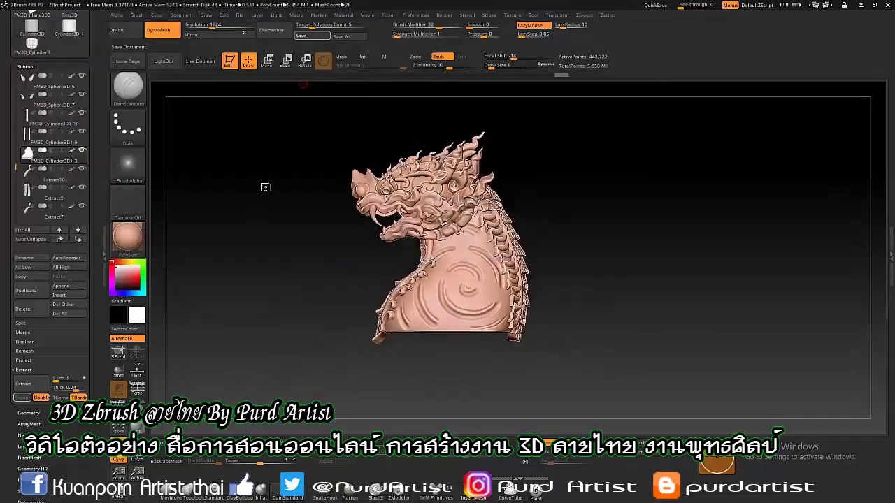
pyautogui.moveTo(241, 231); pyautogui.dragTo(263, 269)
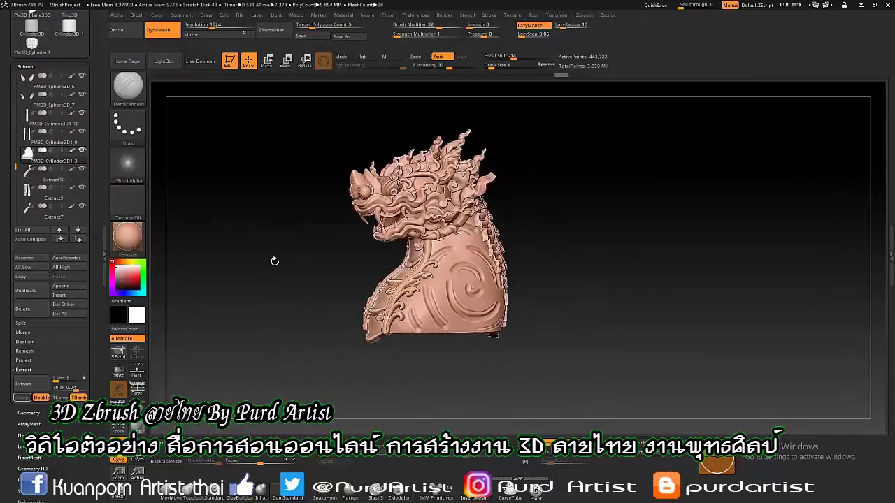
# - Create a SweepProfile3D slab with raised HDivide and Y Size 18, converted to a PolyMesh3D
pyautogui.click(31, 108)
pyautogui.click(222, 95)
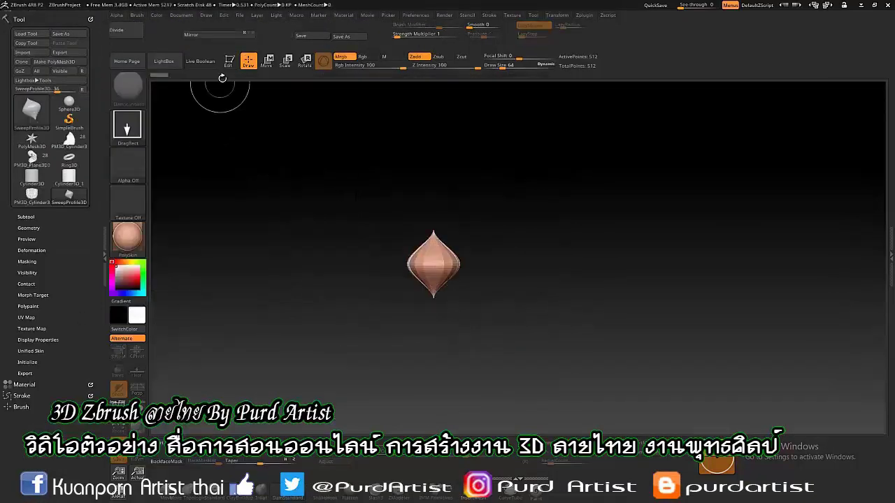
pyautogui.press('t')
pyautogui.press('f')
pyautogui.click(27, 362)
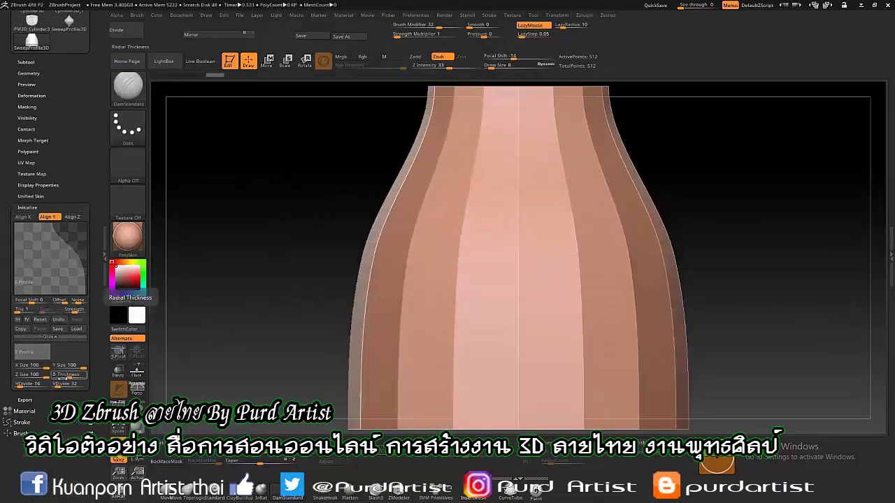
pyautogui.click(38, 384)
pyautogui.click(58, 368)
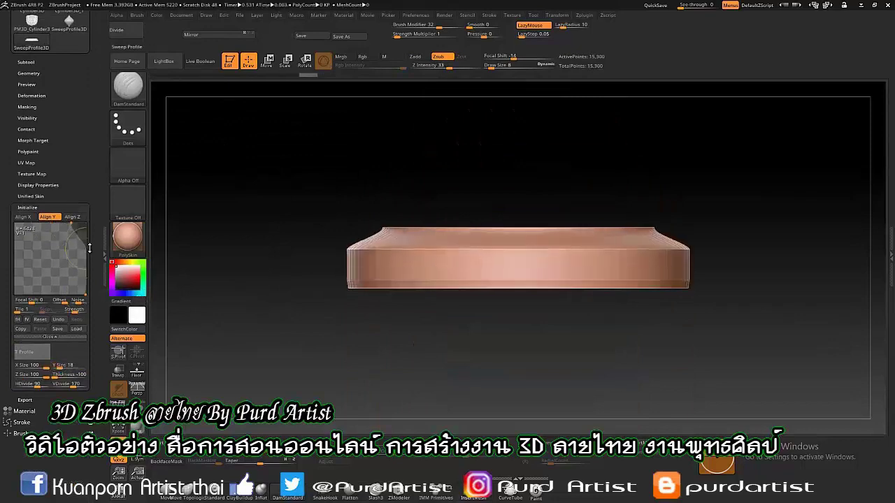
pyautogui.scroll(5, 94, 142)
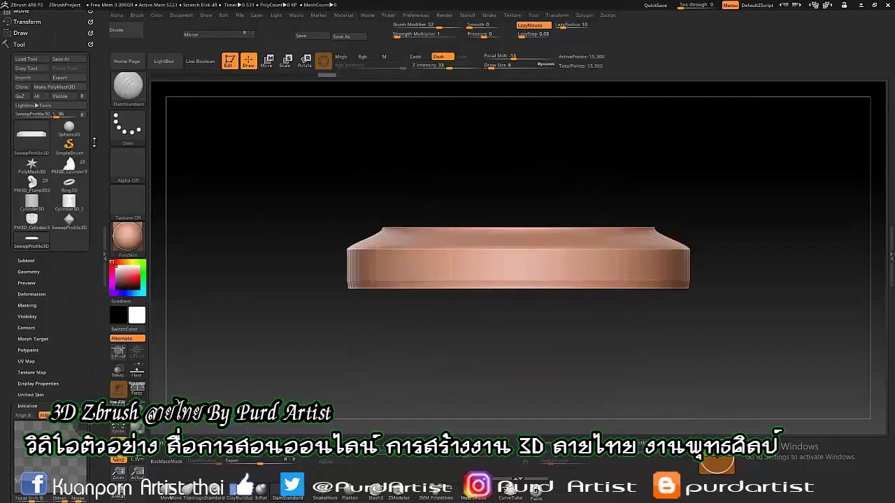
pyautogui.click(53, 87)
# - Duplicate the slab, lower the copy as a bottom flange, and append the pedestal to the bust
pyautogui.click(28, 261)
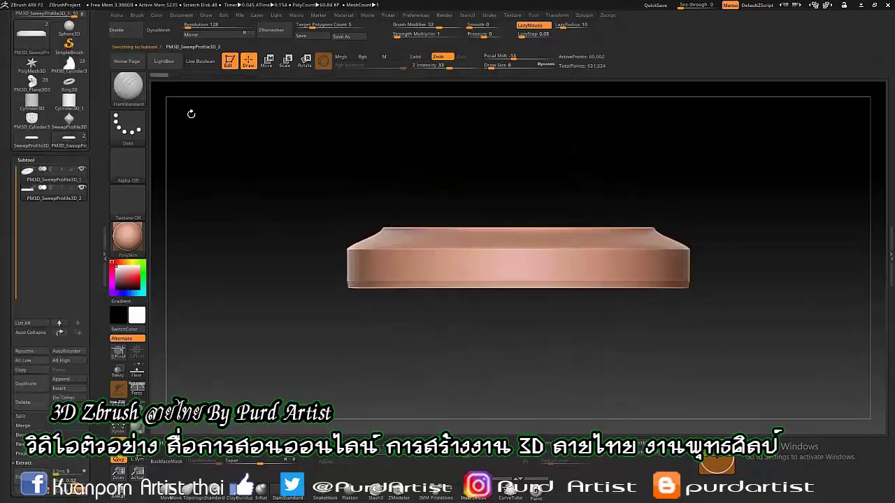
pyautogui.press('w')
pyautogui.moveTo(525, 281); pyautogui.dragTo(524, 296)
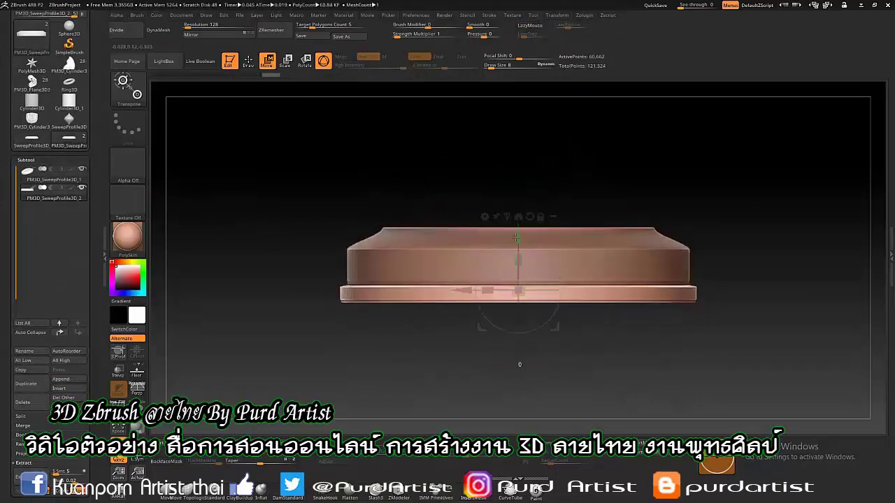
pyautogui.press('q')
pyautogui.click(26, 383)
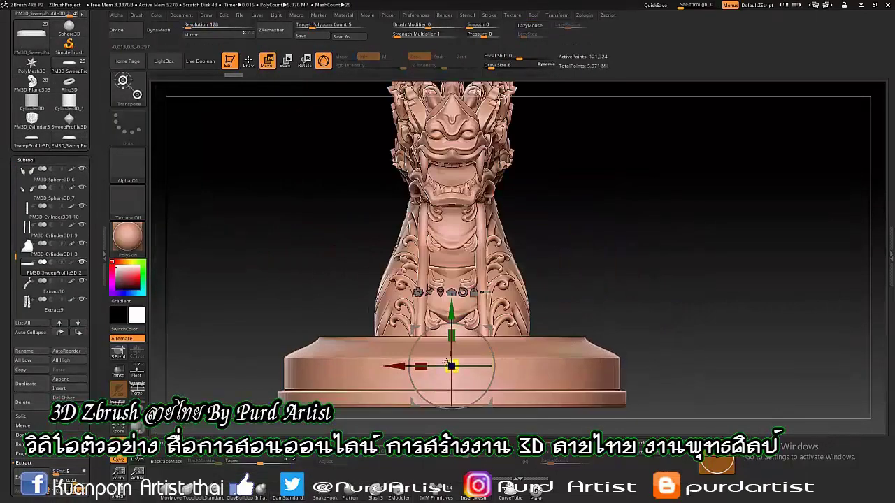
# - Orbit around and frame the whole naga bust standing on its stepped pedestal
pyautogui.moveTo(399, 341); pyautogui.dragTo(408, 331)
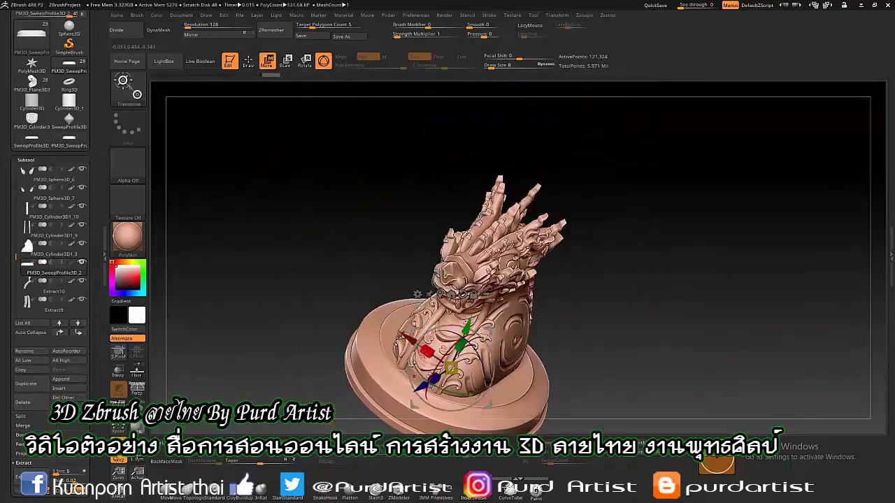
pyautogui.moveTo(464, 323)
pyautogui.mouseDown()
pyautogui.moveTo(458, 329)
pyautogui.moveTo(524, 358)
pyautogui.moveTo(312, 294)
pyautogui.moveTo(333, 308)
pyautogui.moveTo(337, 350)
pyautogui.mouseUp()
pyautogui.press('q')
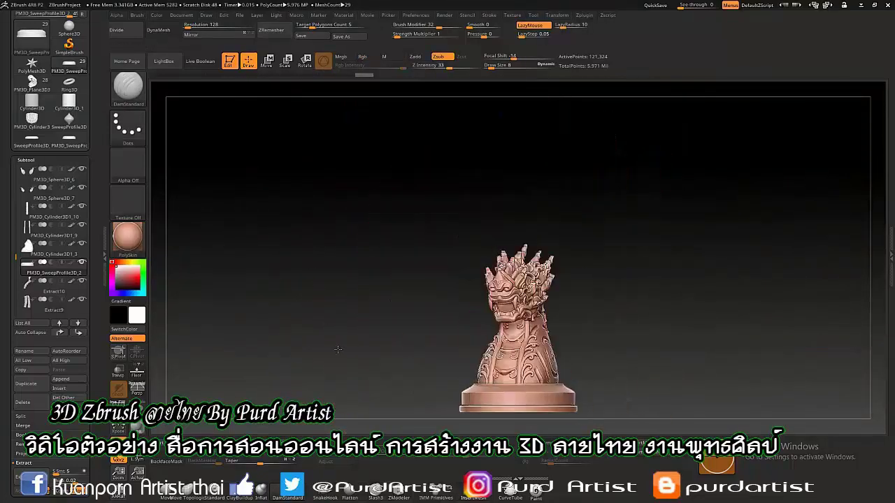
pyautogui.press('f')
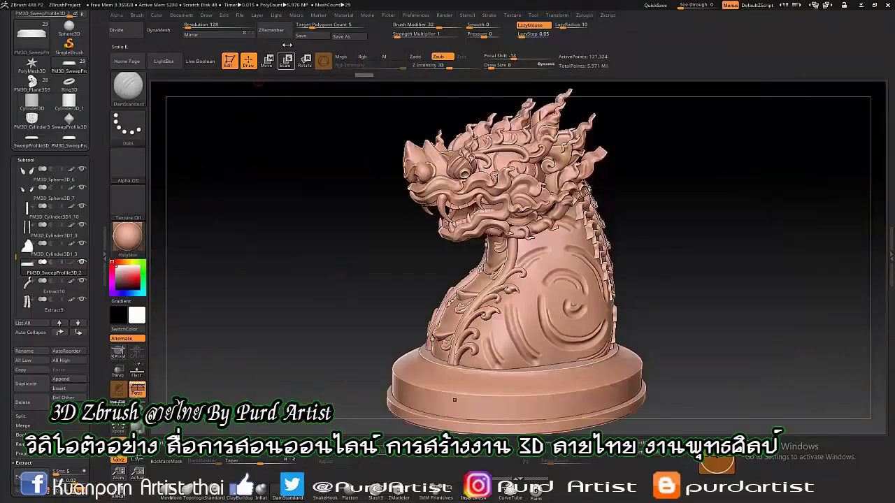